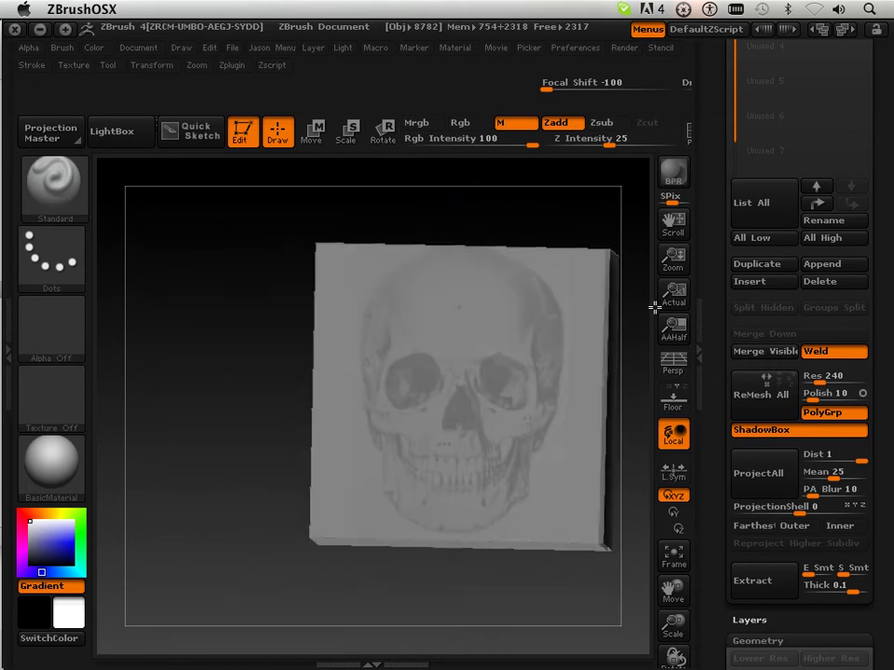
Step: Mask the skull's side-profile silhouette on the ShadowBox side plane with the MaskLasso brush, tracing the reference image
{"action": "left_click_drag", "start_coordinate": [711, 161], "coordinate": [711, 265]}
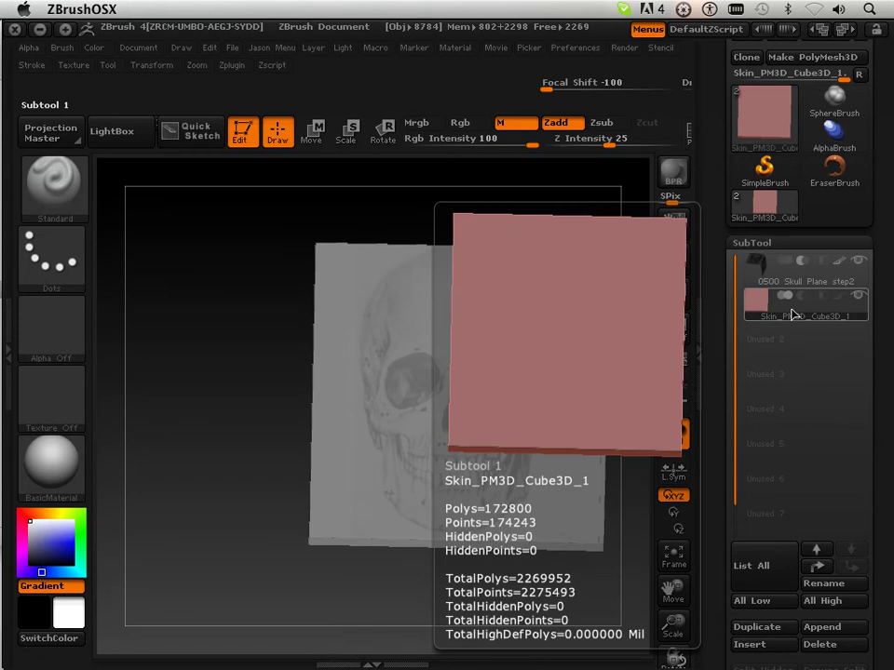
{"action": "mouse_move", "coordinate": [801, 272]}
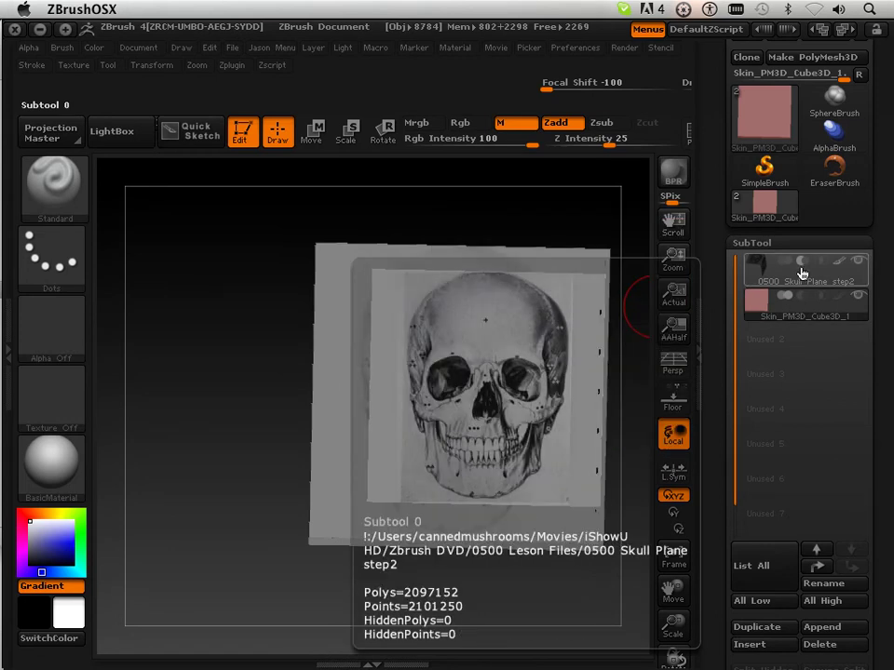
{"action": "left_click_drag", "start_coordinate": [512, 220], "coordinate": [436, 217]}
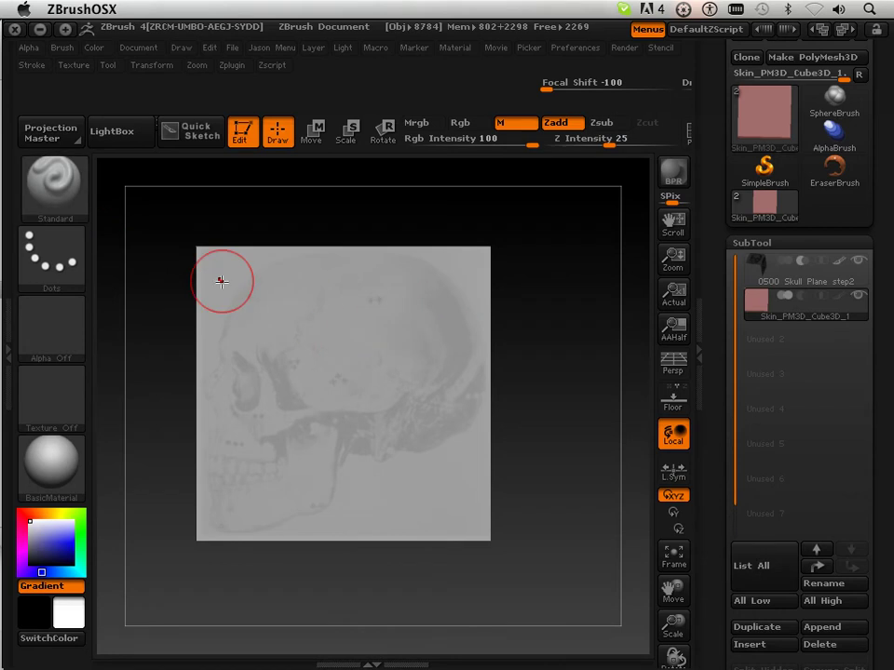
{"action": "left_click", "coordinate": [46, 194]}
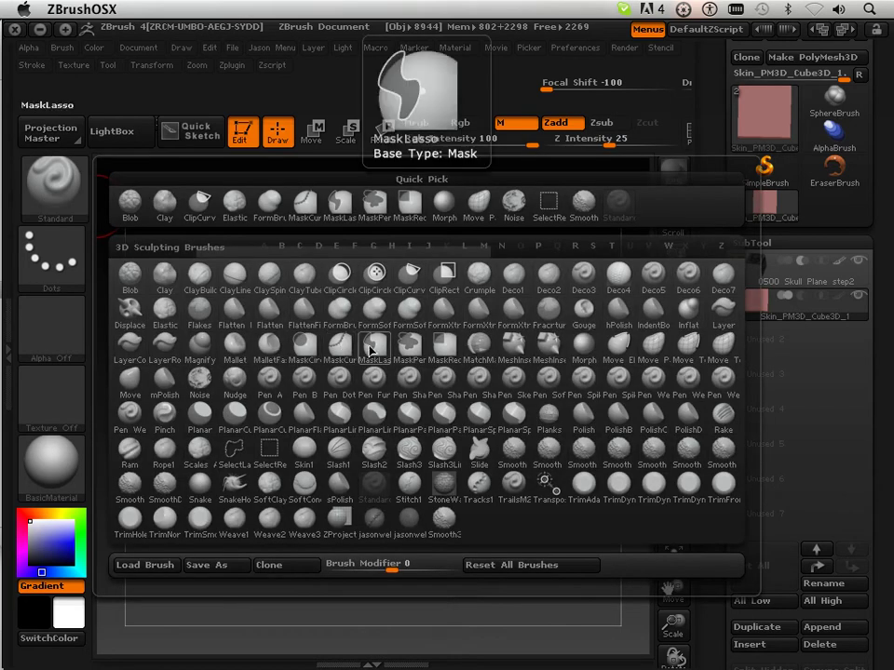
{"action": "left_click", "coordinate": [372, 349]}
{"action": "left_click", "coordinate": [306, 381]}
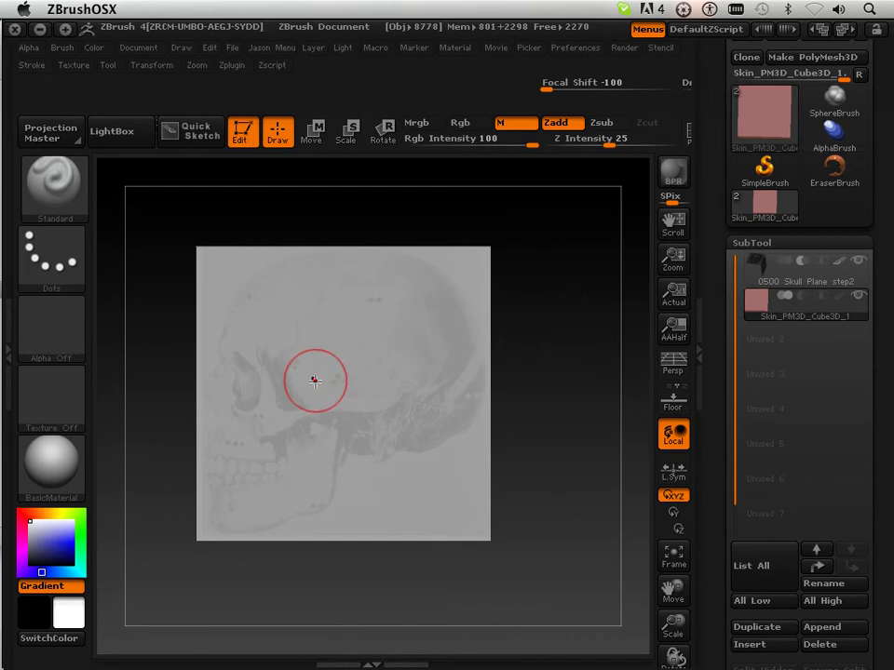
{"action": "key", "text": "ctrl"}
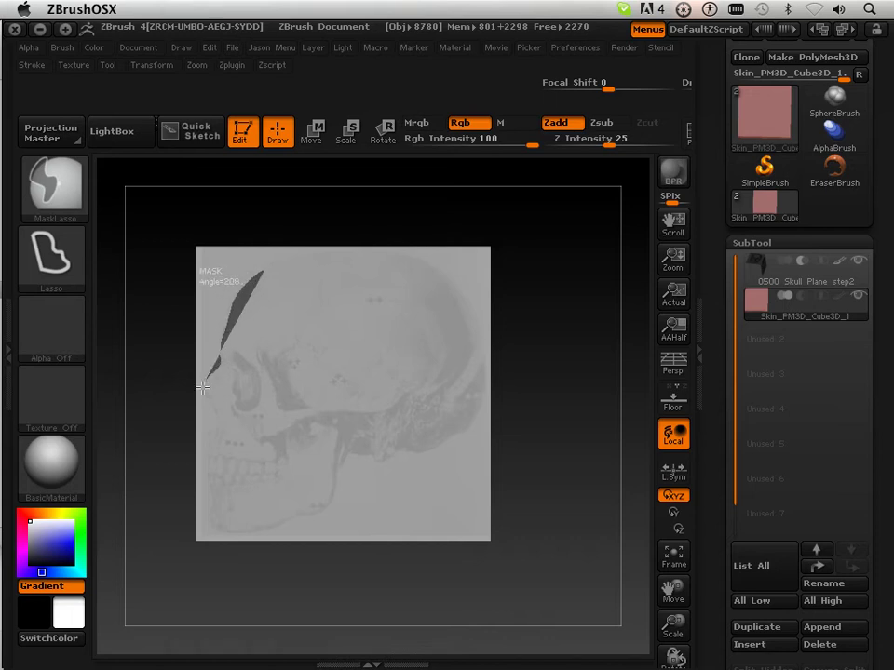
{"action": "left_click_drag", "start_coordinate": [203, 387], "coordinate": [215, 411], "text": "ctrl"}
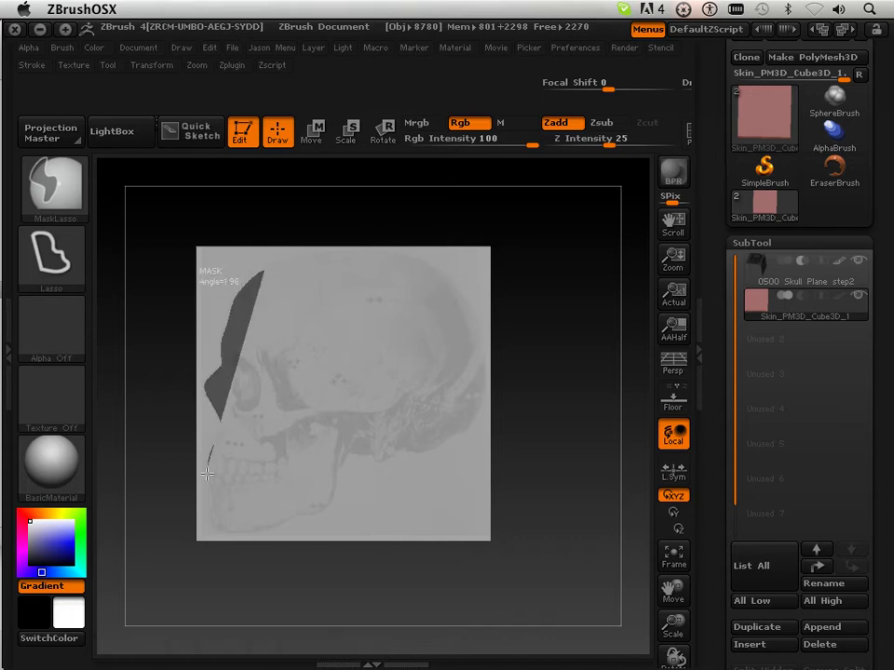
{"action": "mouse_move", "coordinate": [207, 474]}
{"action": "left_mouse_down", "text": "ctrl"}
{"action": "mouse_move", "coordinate": [220, 533]}
{"action": "mouse_move", "coordinate": [279, 531]}
{"action": "mouse_move", "coordinate": [333, 500]}
{"action": "mouse_move", "coordinate": [357, 454]}
{"action": "mouse_move", "coordinate": [391, 456]}
{"action": "mouse_move", "coordinate": [465, 419]}
{"action": "mouse_move", "coordinate": [471, 339]}
{"action": "mouse_move", "coordinate": [424, 271]}
{"action": "left_mouse_up", "text": "ctrl"}
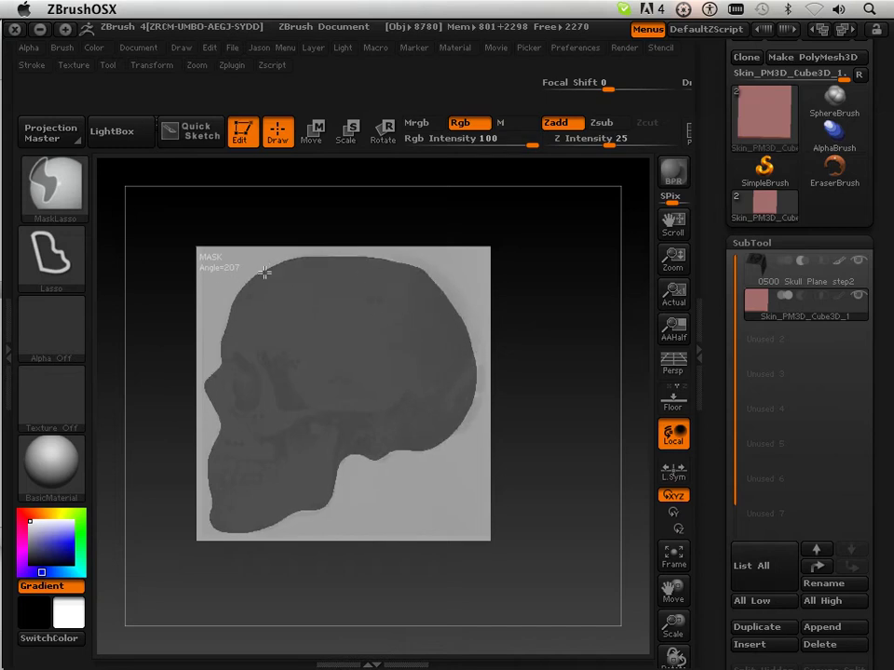
{"action": "left_click_drag", "start_coordinate": [468, 357], "coordinate": [469, 354], "text": "ctrl"}
Step: Mask the skull's front silhouette on the ShadowBox back plane with the MaskLasso brush, following the front reference image
{"action": "mouse_move", "coordinate": [569, 325]}
{"action": "left_mouse_down"}
{"action": "mouse_move", "coordinate": [479, 339]}
{"action": "mouse_move", "coordinate": [574, 416]}
{"action": "mouse_move", "coordinate": [640, 405]}
{"action": "mouse_move", "coordinate": [651, 374]}
{"action": "mouse_move", "coordinate": [443, 385]}
{"action": "mouse_move", "coordinate": [455, 399]}
{"action": "left_mouse_up"}
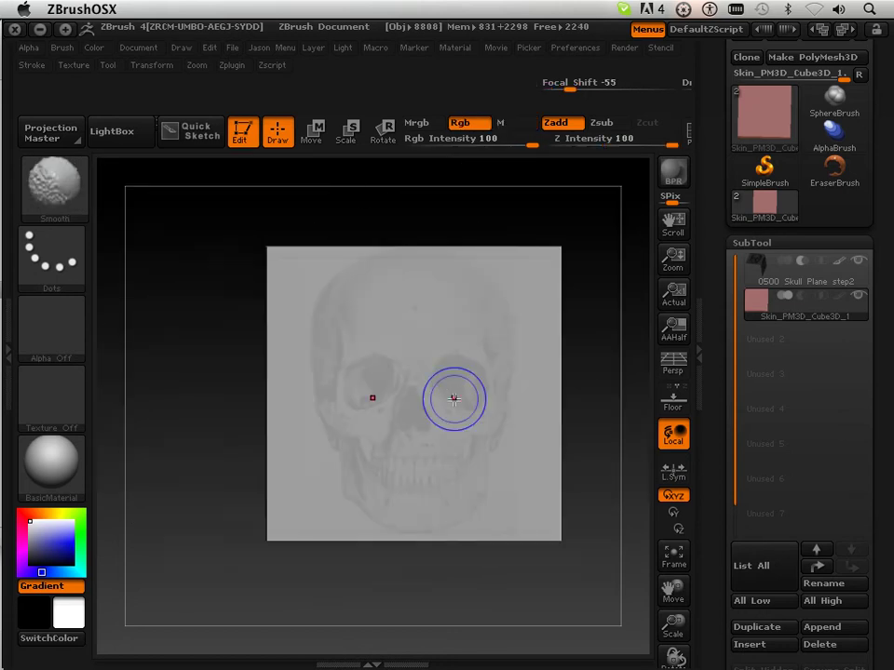
{"action": "key", "text": "ctrl"}
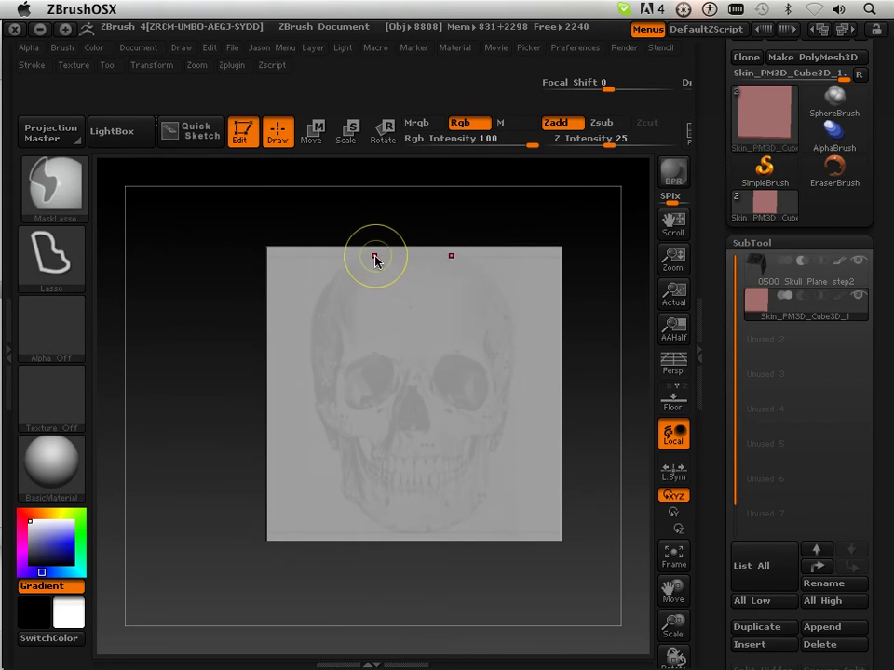
{"action": "left_click_drag", "start_coordinate": [311, 328], "coordinate": [328, 438], "text": "ctrl"}
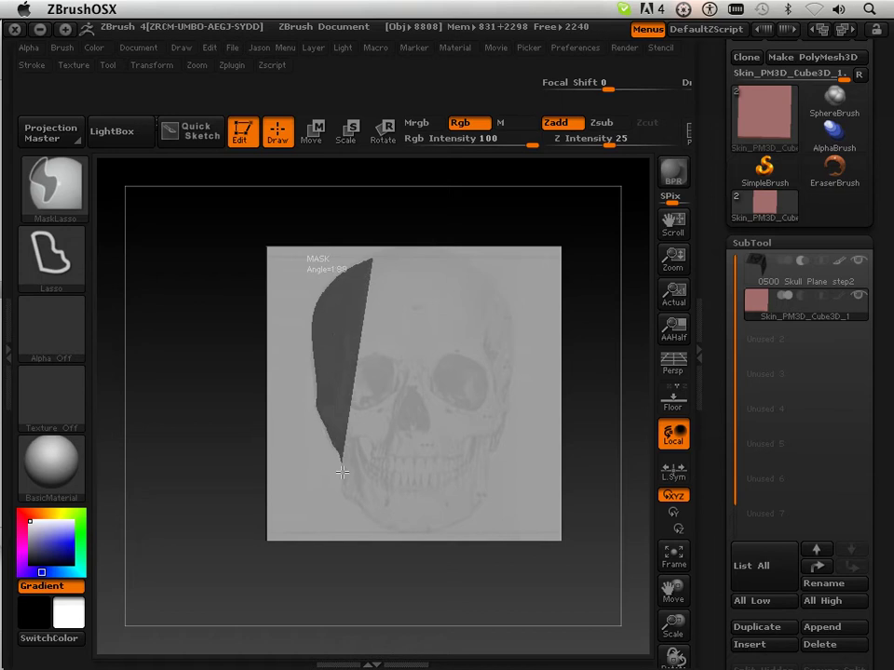
{"action": "mouse_move", "coordinate": [346, 496]}
{"action": "left_mouse_down", "text": "ctrl"}
{"action": "mouse_move", "coordinate": [379, 535]}
{"action": "mouse_move", "coordinate": [409, 539]}
{"action": "mouse_move", "coordinate": [473, 519]}
{"action": "mouse_move", "coordinate": [508, 386]}
{"action": "mouse_move", "coordinate": [511, 321]}
{"action": "mouse_move", "coordinate": [500, 295]}
{"action": "left_mouse_up", "text": "ctrl"}
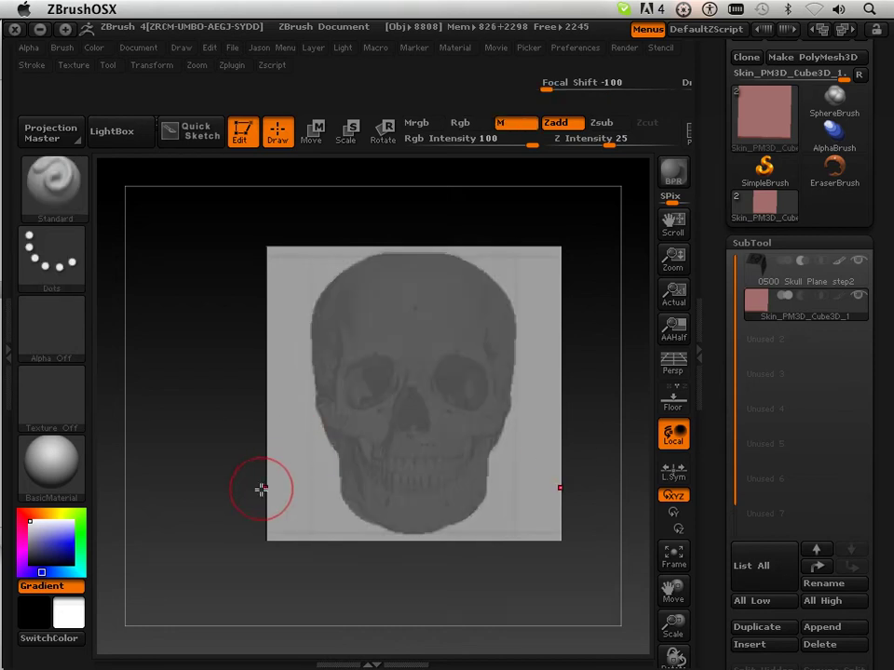
Step: Turn the ShadowBox to look straight down onto its floor plane
{"action": "left_click_drag", "start_coordinate": [131, 439], "coordinate": [328, 436]}
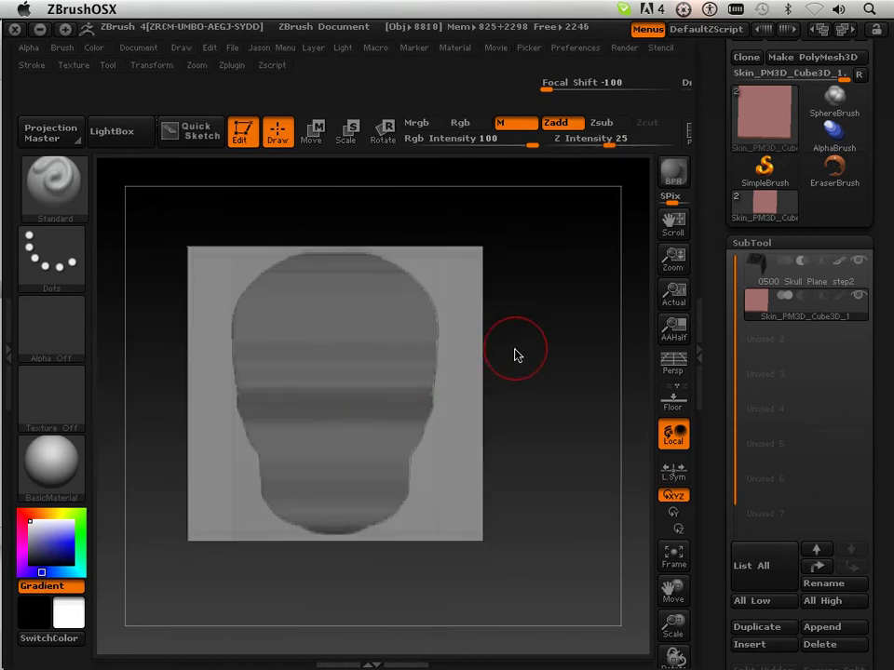
{"action": "left_click_drag", "start_coordinate": [547, 346], "coordinate": [554, 540]}
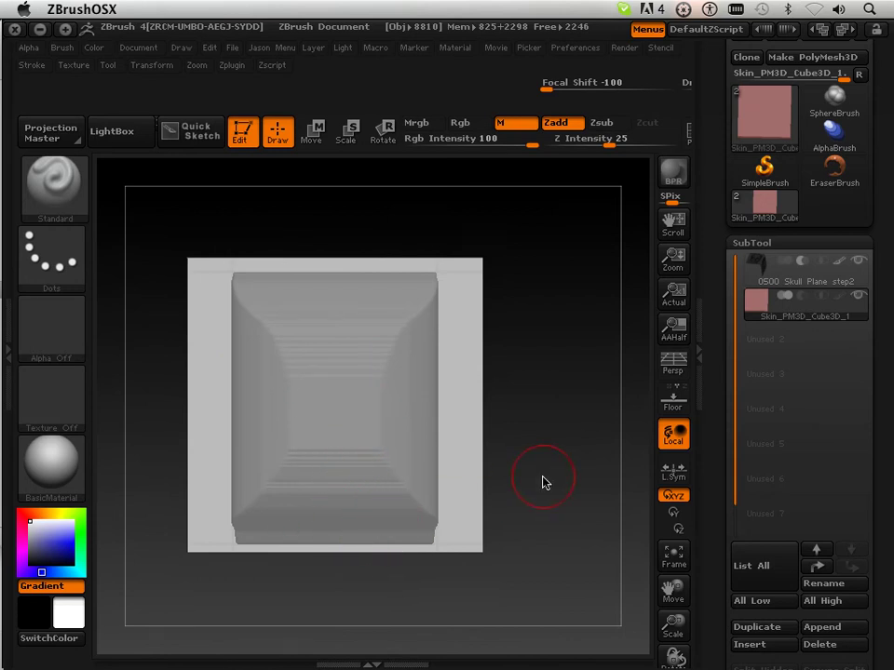
{"action": "left_click_drag", "start_coordinate": [542, 478], "coordinate": [546, 408]}
{"action": "left_click", "coordinate": [55, 214]}
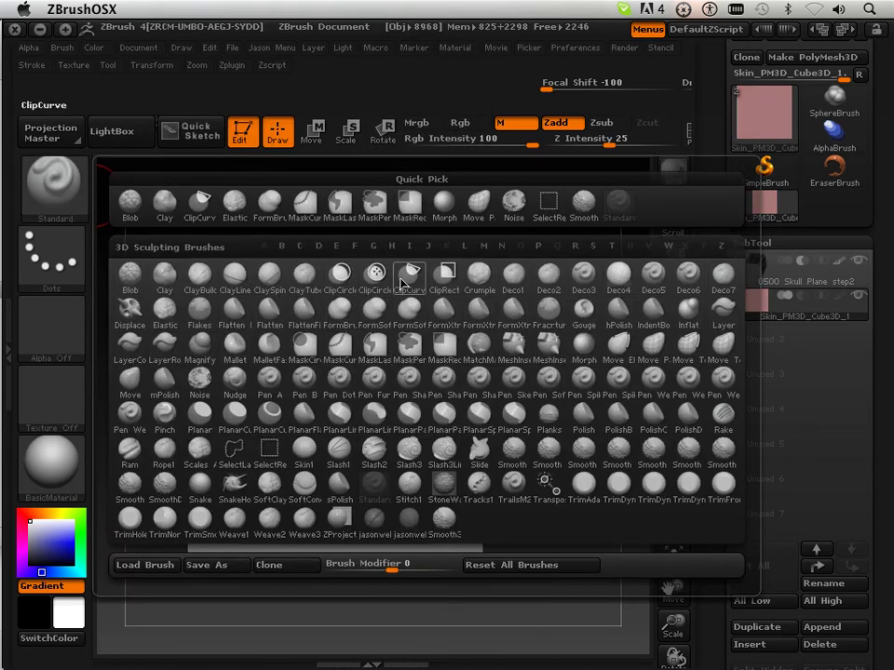
{"action": "left_click", "coordinate": [341, 279]}
{"action": "left_click", "coordinate": [277, 315]}
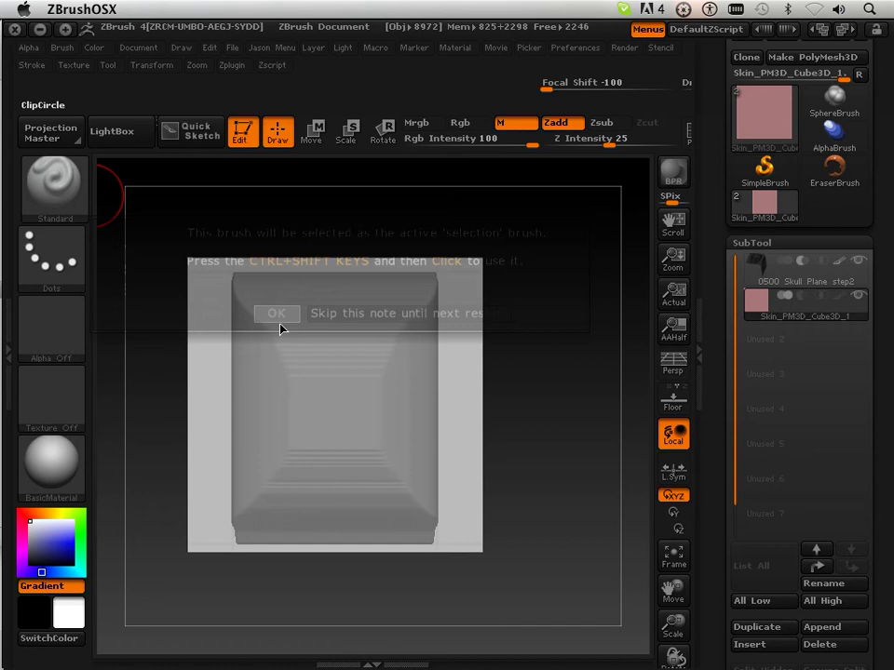
{"action": "left_click", "coordinate": [151, 65]}
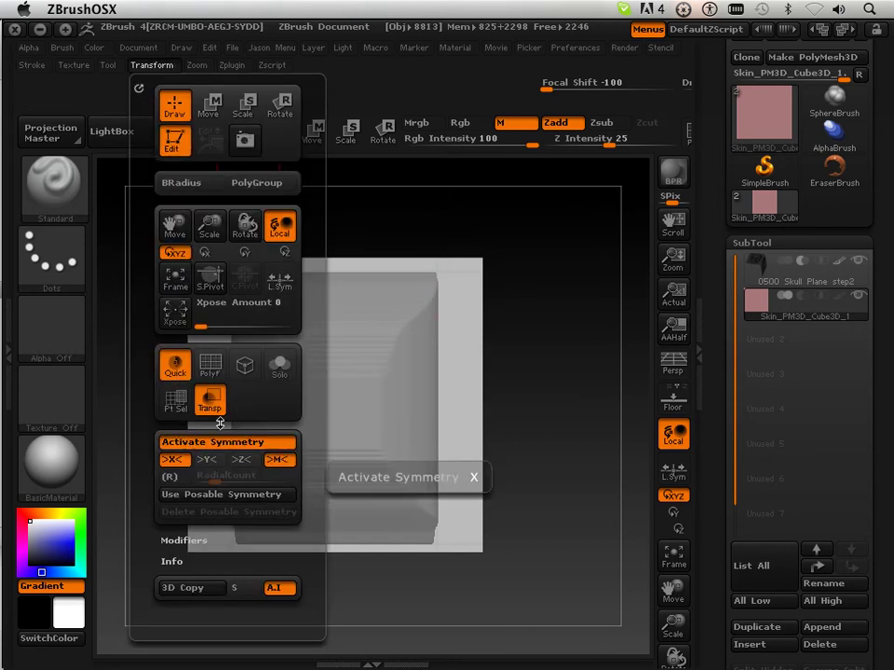
{"action": "key", "text": "ctrl+shift"}
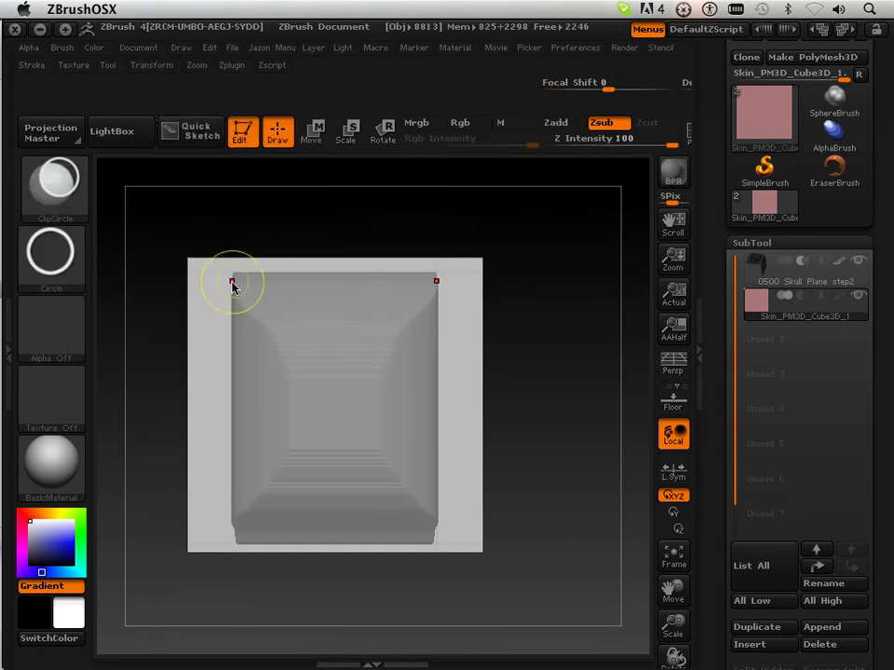
{"action": "key", "text": "ctrl"}
{"action": "key", "text": "shift"}
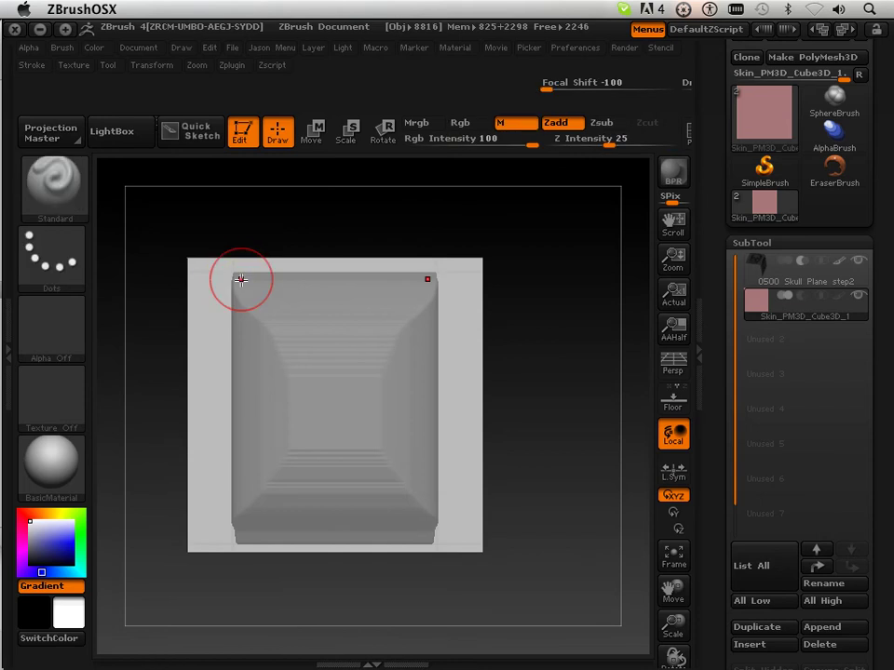
{"action": "key", "text": "ctrl"}
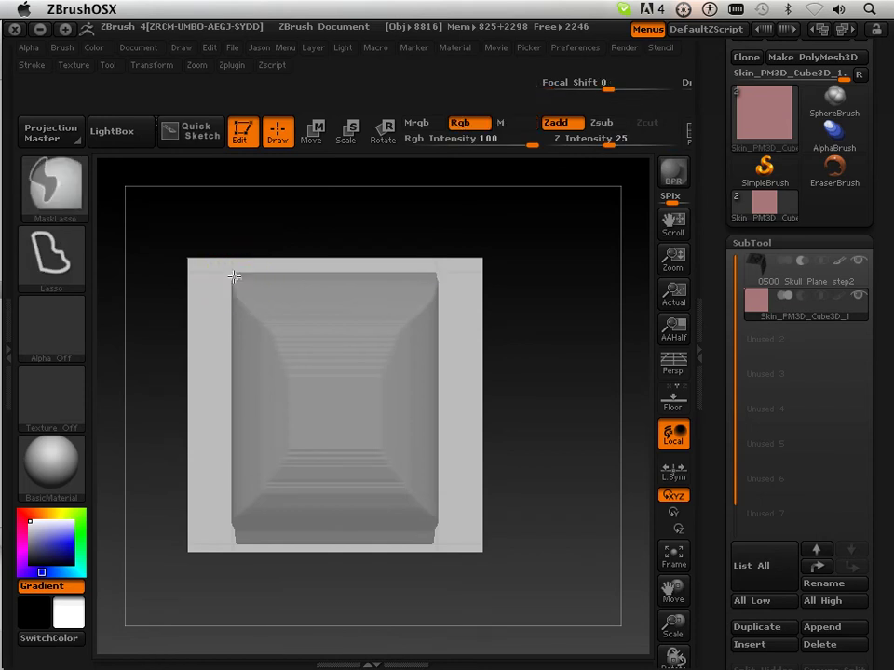
{"action": "mouse_move", "coordinate": [314, 407]}
{"action": "left_mouse_down", "text": "ctrl"}
{"action": "mouse_move", "coordinate": [365, 381]}
{"action": "mouse_move", "coordinate": [359, 388]}
{"action": "left_mouse_up", "text": "ctrl"}
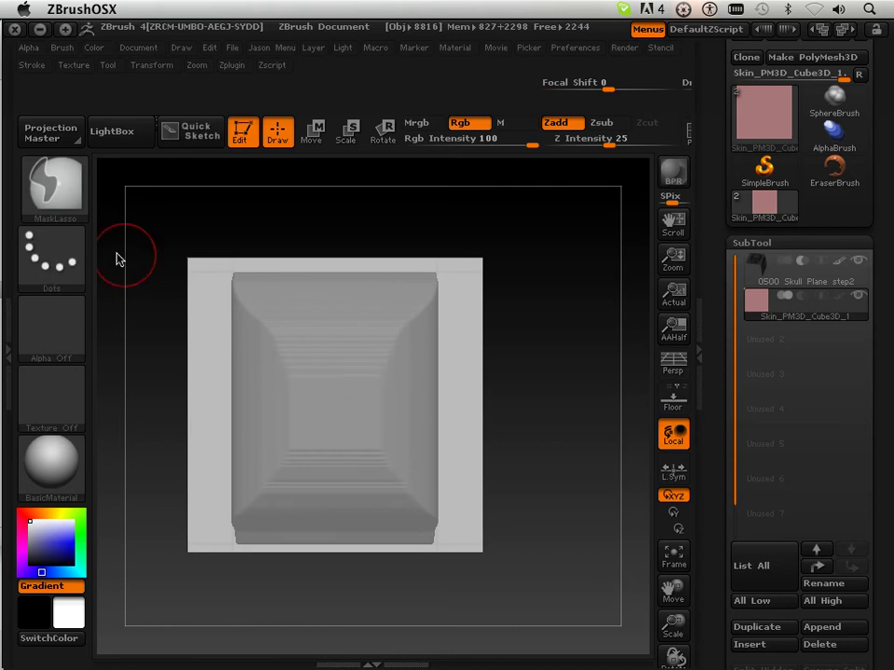
{"action": "left_click", "coordinate": [85, 220]}
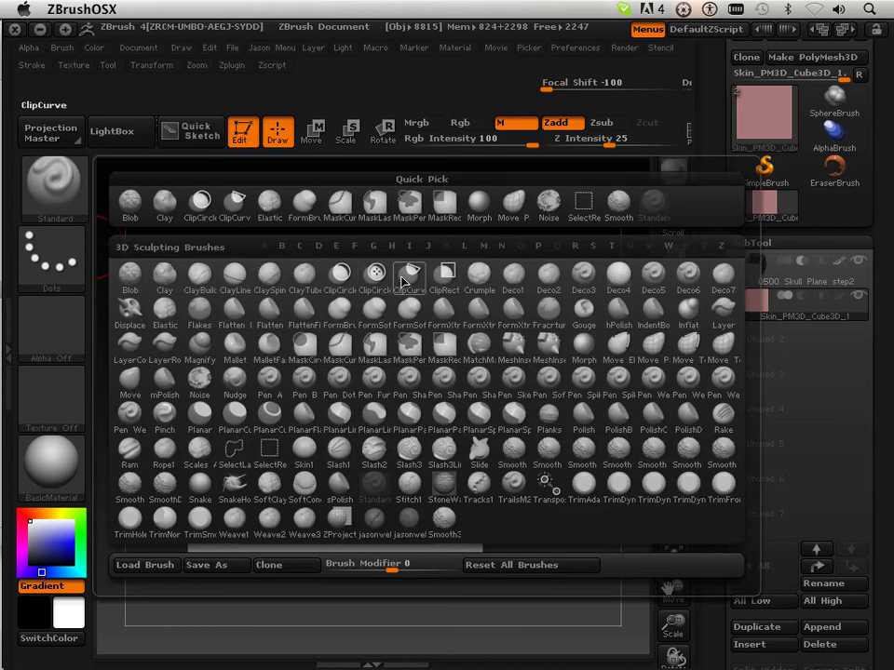
{"action": "left_click", "coordinate": [339, 272]}
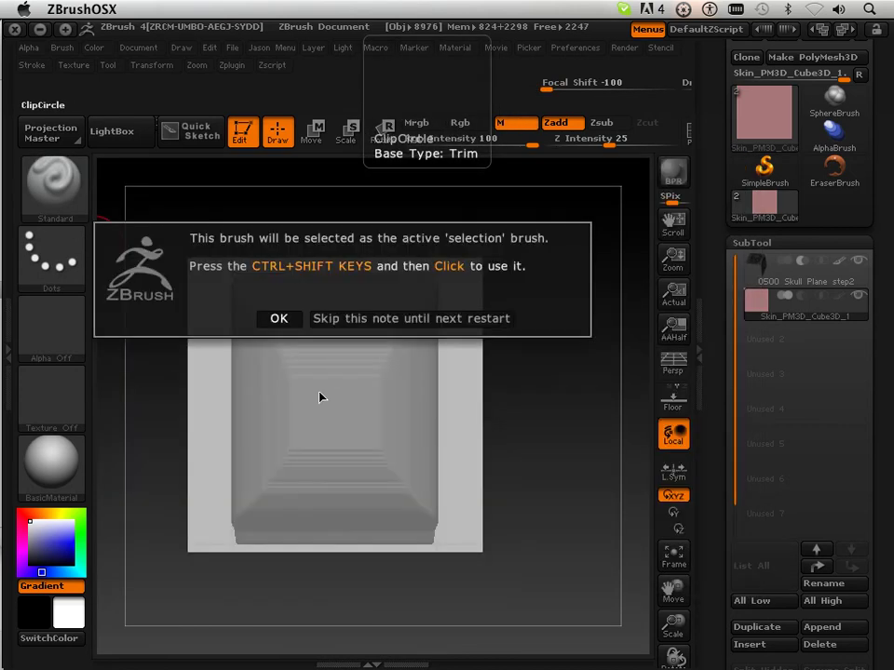
{"action": "left_click", "coordinate": [279, 321]}
{"action": "key", "text": "ctrl"}
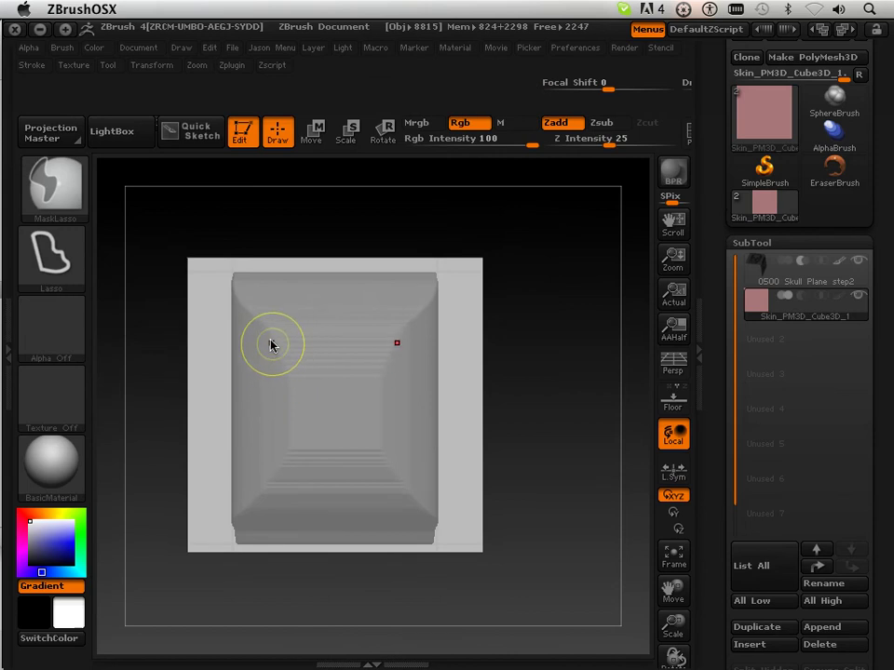
{"action": "mouse_move", "coordinate": [238, 279]}
{"action": "left_mouse_down", "text": "ctrl"}
{"action": "mouse_move", "coordinate": [348, 375]}
{"action": "mouse_move", "coordinate": [364, 349]}
{"action": "mouse_move", "coordinate": [353, 342]}
{"action": "left_mouse_up", "text": "ctrl"}
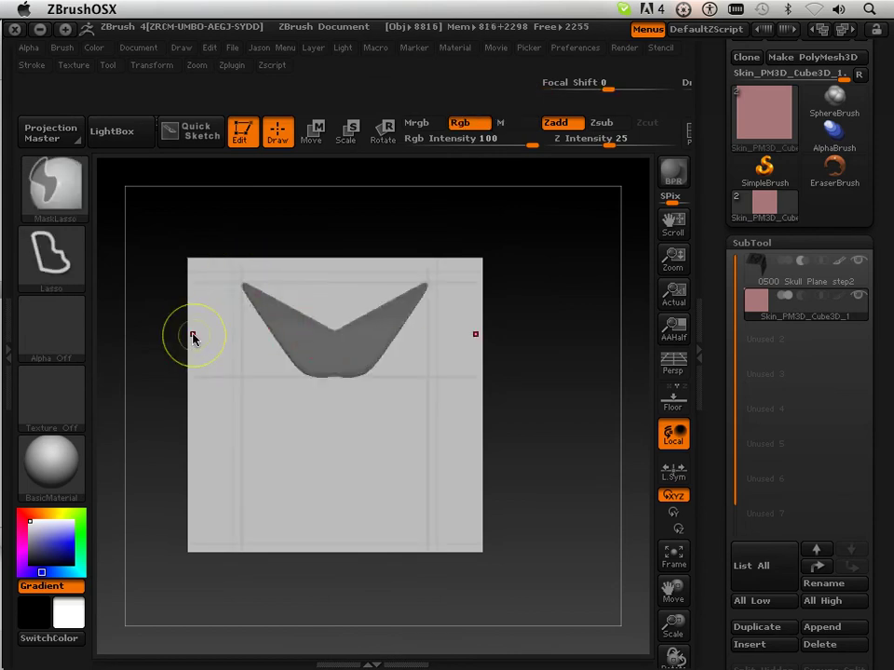
{"action": "key", "text": "ctrl+z"}
Step: Mask a tall ellipse on the ShadowBox floor plane with the MaskCircle brush, spanning the outline of the existing head shape
{"action": "left_click", "coordinate": [57, 198]}
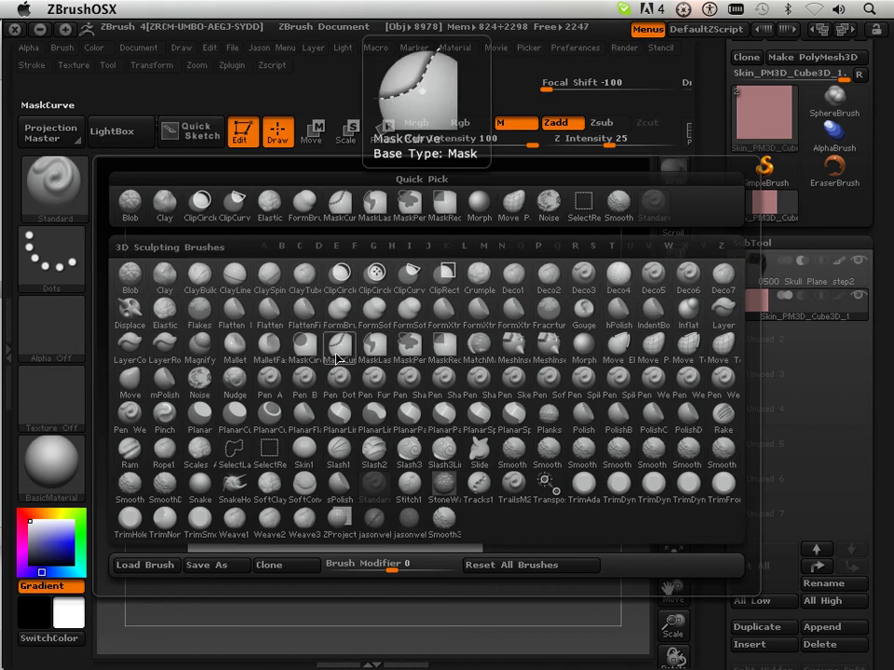
{"action": "left_click", "coordinate": [230, 263]}
{"action": "left_click", "coordinate": [239, 389]}
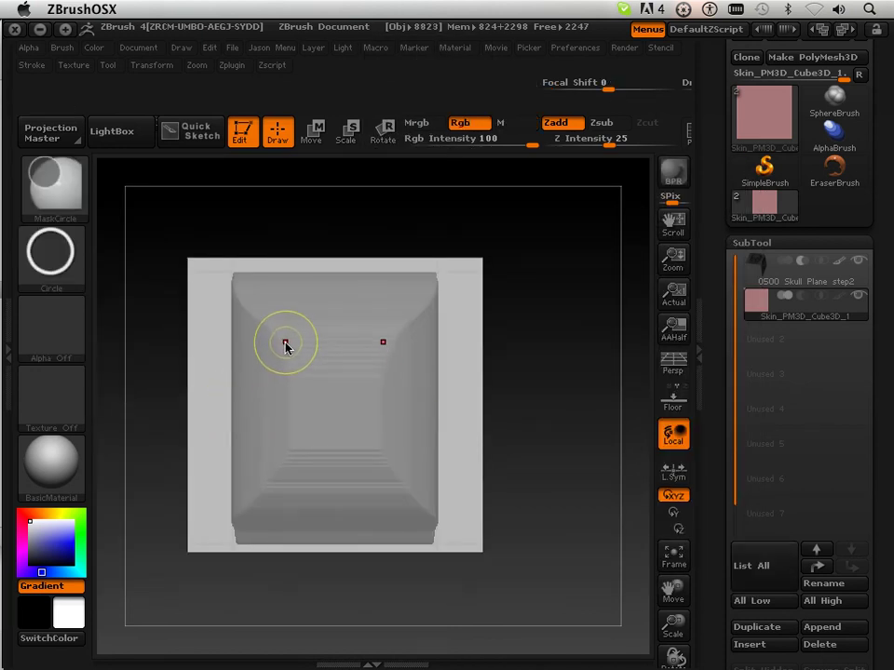
{"action": "left_click_drag", "start_coordinate": [234, 279], "coordinate": [428, 531]}
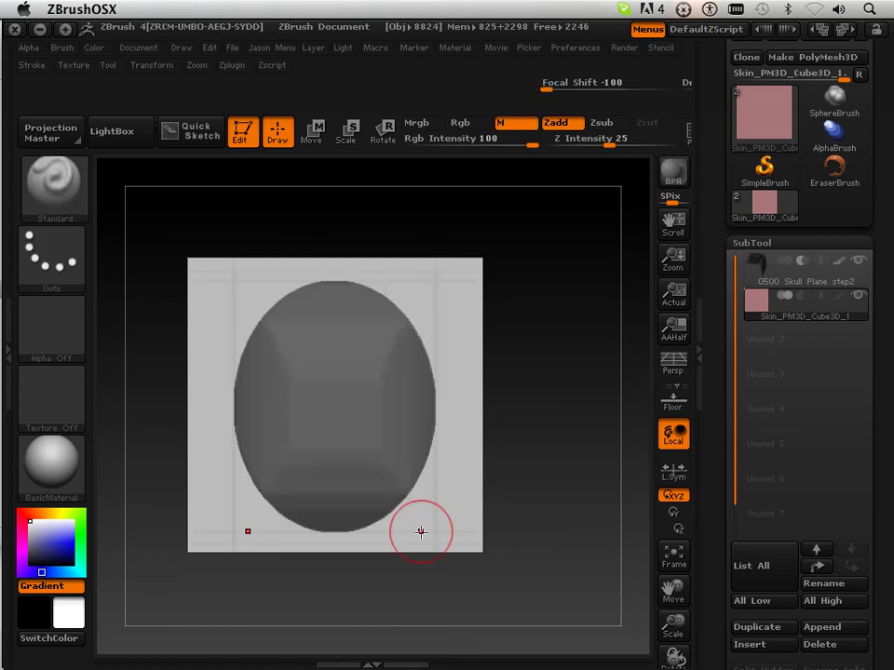
Step: Turn off ShadowBox and display the PolyFrame on the head mesh, examining it up close from the front
{"action": "left_click_drag", "start_coordinate": [518, 473], "coordinate": [607, 501]}
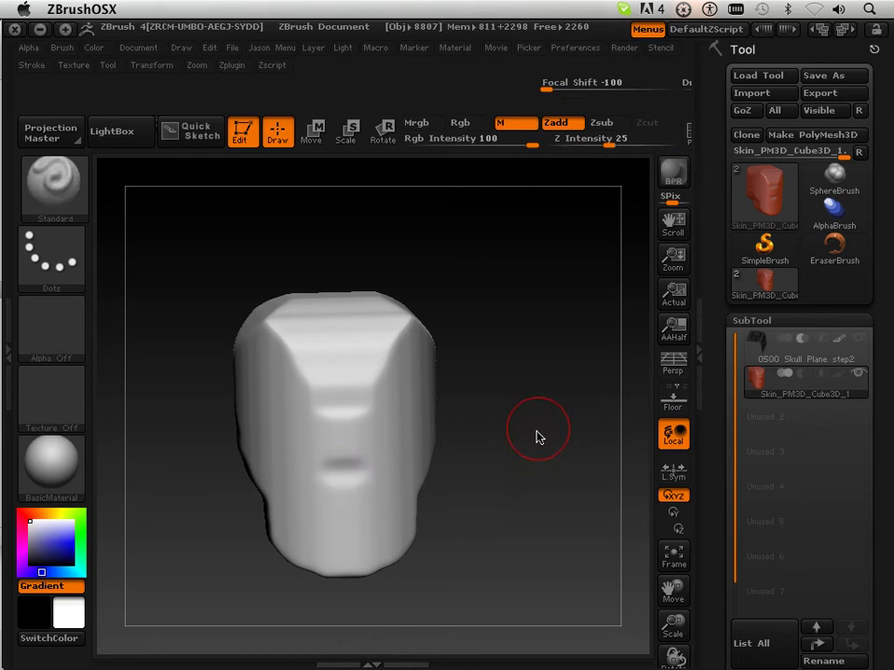
{"action": "mouse_move", "coordinate": [539, 434]}
{"action": "left_mouse_down"}
{"action": "mouse_move", "coordinate": [503, 410]}
{"action": "mouse_move", "coordinate": [542, 426]}
{"action": "mouse_move", "coordinate": [434, 368]}
{"action": "mouse_move", "coordinate": [478, 403]}
{"action": "mouse_move", "coordinate": [478, 418]}
{"action": "mouse_move", "coordinate": [539, 431]}
{"action": "mouse_move", "coordinate": [531, 432]}
{"action": "left_mouse_up"}
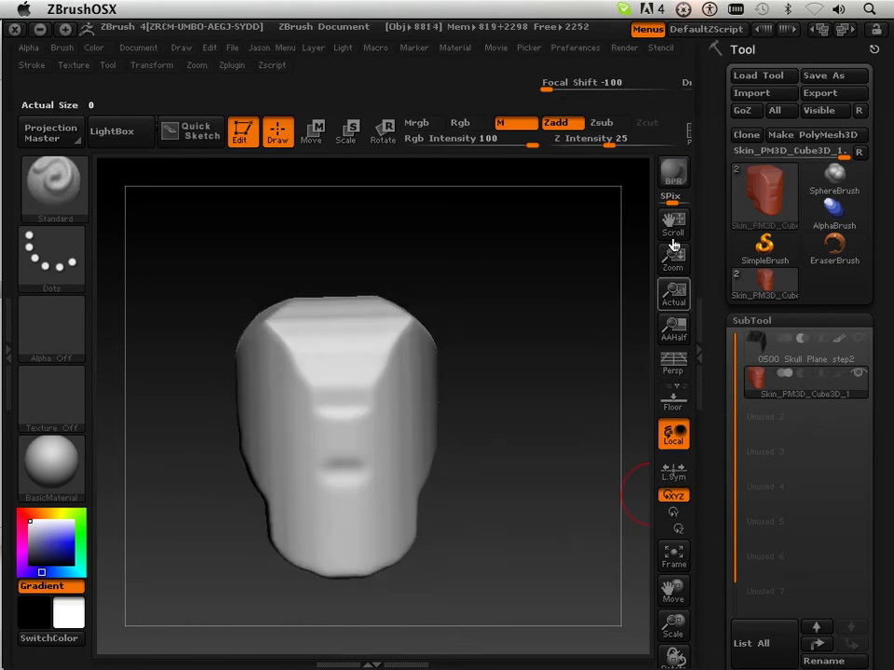
{"action": "left_click", "coordinate": [687, 142]}
{"action": "mouse_move", "coordinate": [590, 337]}
{"action": "left_mouse_down"}
{"action": "mouse_move", "coordinate": [537, 371]}
{"action": "mouse_move", "coordinate": [515, 373]}
{"action": "mouse_move", "coordinate": [578, 355]}
{"action": "mouse_move", "coordinate": [592, 382]}
{"action": "mouse_move", "coordinate": [553, 372]}
{"action": "mouse_move", "coordinate": [498, 373]}
{"action": "left_mouse_up"}
{"action": "left_click_drag", "start_coordinate": [673, 622], "coordinate": [676, 667]}
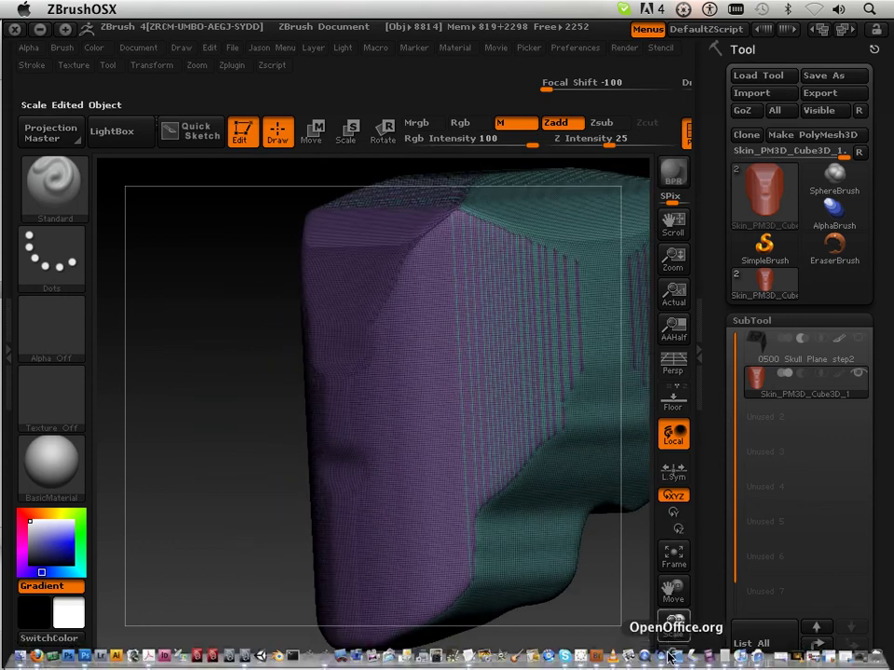
{"action": "left_click_drag", "start_coordinate": [271, 486], "coordinate": [309, 489]}
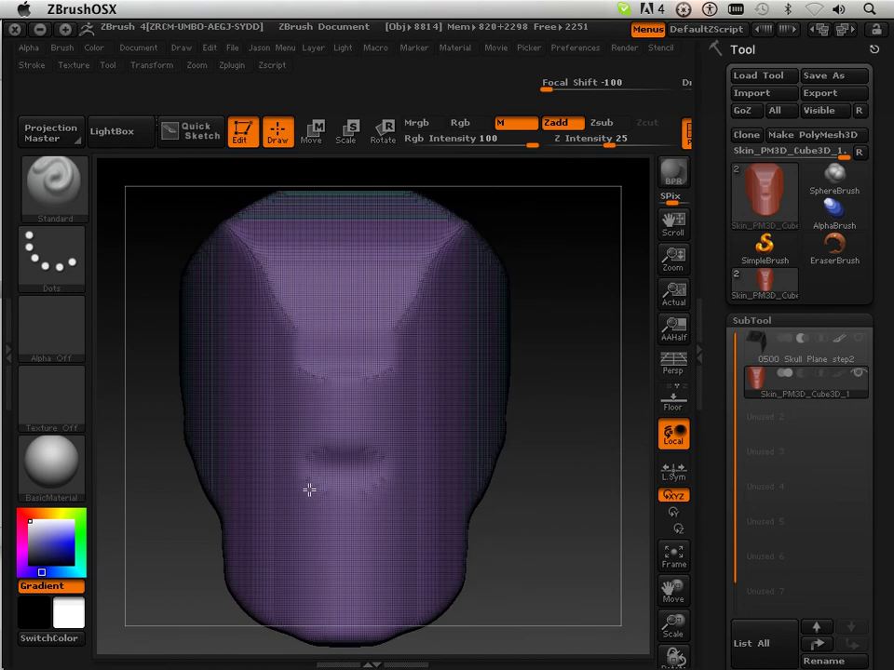
Step: ReMesh the head at a resolution of 56 to create a lower-density copy
{"action": "mouse_move", "coordinate": [720, 442]}
{"action": "left_mouse_down"}
{"action": "mouse_move", "coordinate": [712, 268]}
{"action": "mouse_move", "coordinate": [717, 422]}
{"action": "mouse_move", "coordinate": [724, 354]}
{"action": "left_mouse_up"}
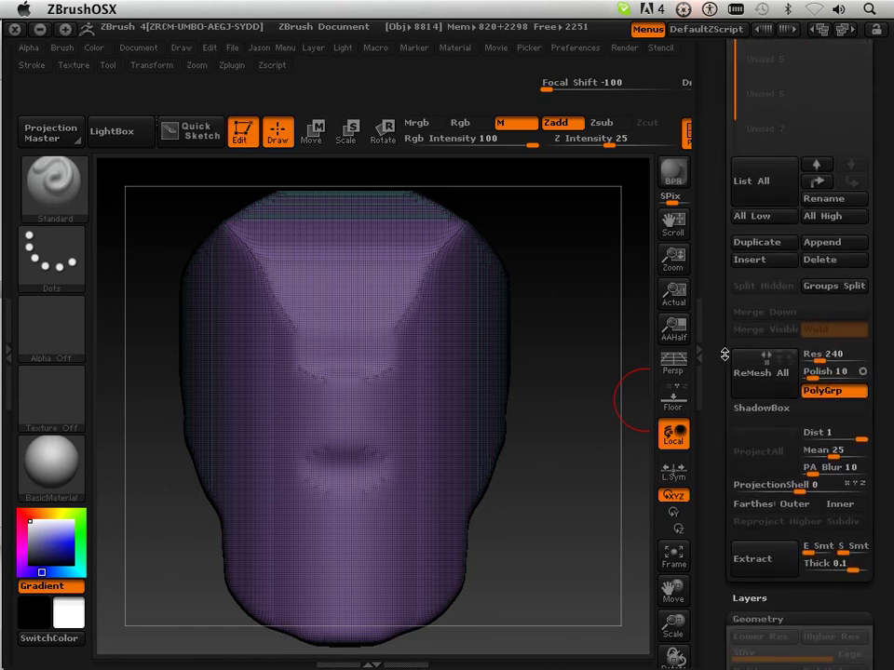
{"action": "left_click_drag", "start_coordinate": [722, 415], "coordinate": [722, 416]}
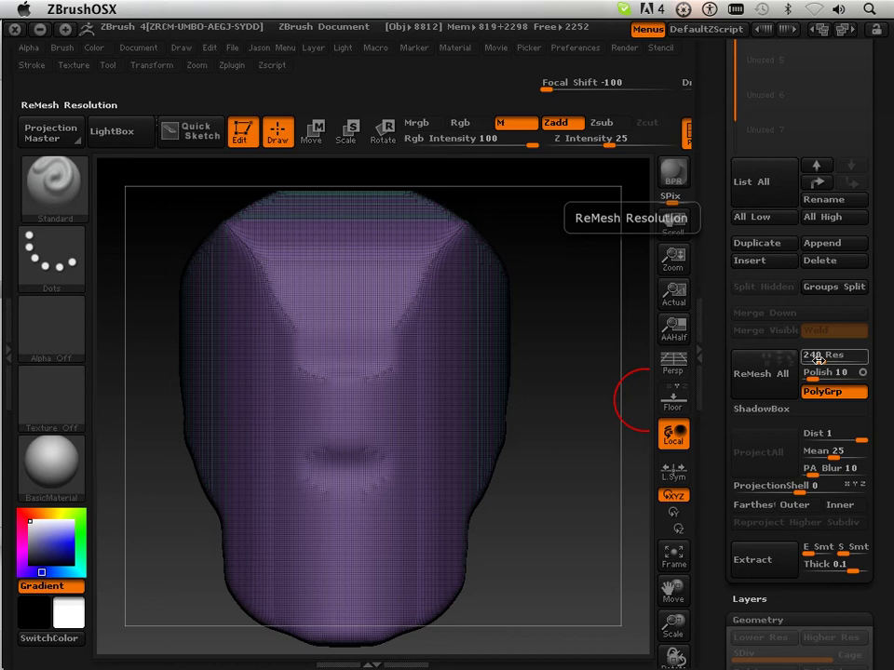
{"action": "left_click_drag", "start_coordinate": [820, 359], "coordinate": [813, 359]}
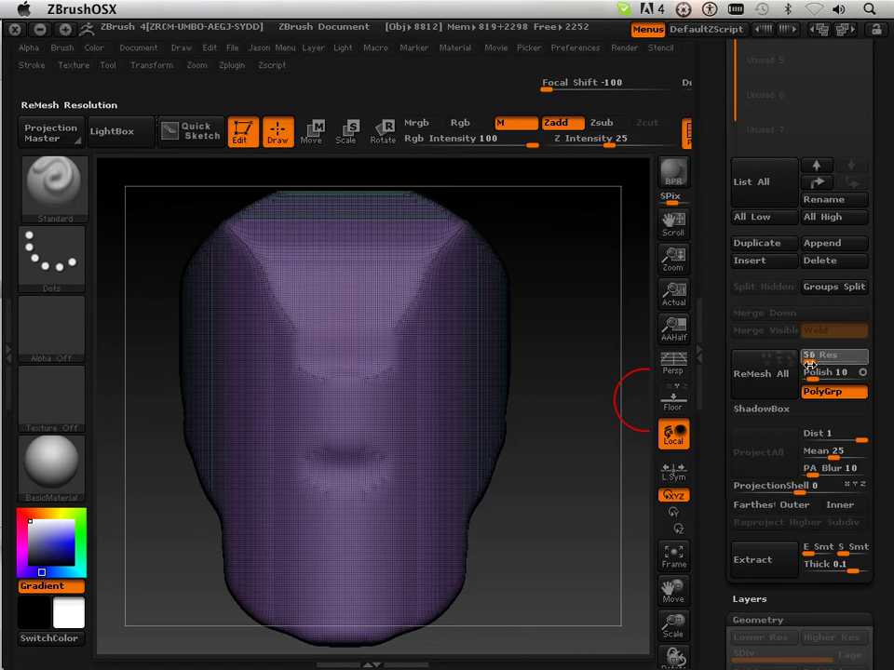
{"action": "left_click", "coordinate": [762, 379]}
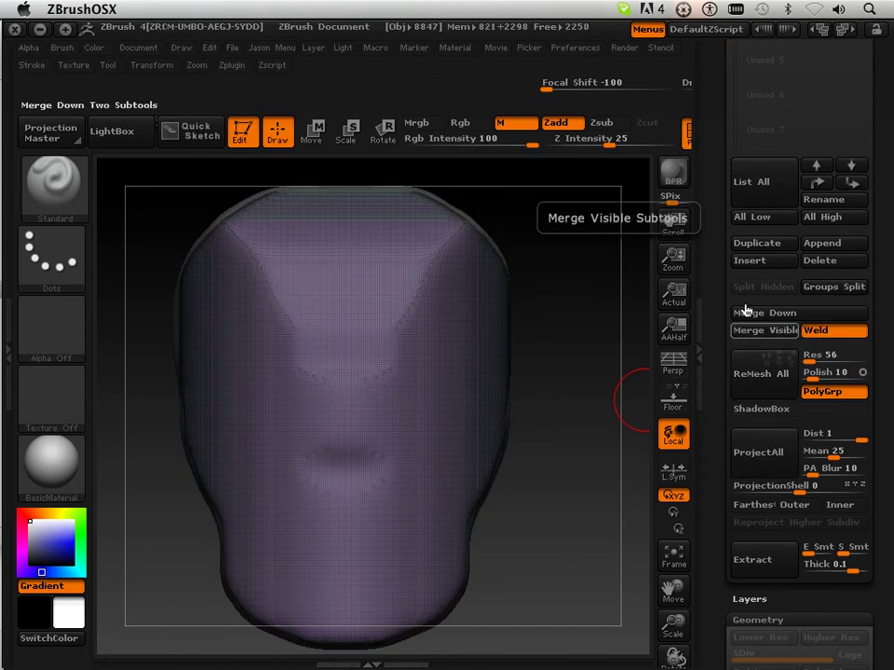
Step: Select the newly remeshed head subtool and examine its wireframe from a three-quarter view
{"action": "left_click_drag", "start_coordinate": [725, 232], "coordinate": [719, 343]}
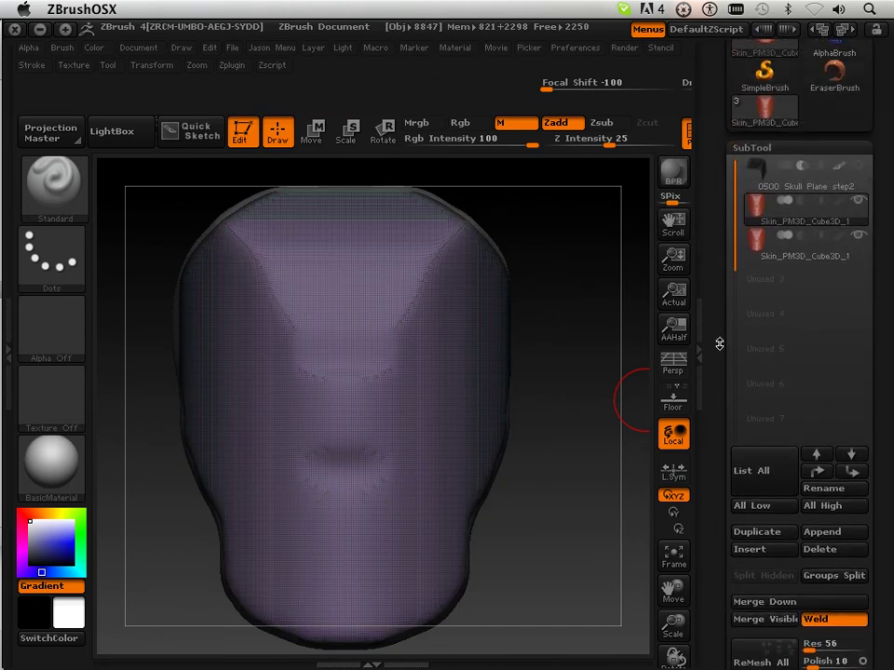
{"action": "mouse_move", "coordinate": [772, 247]}
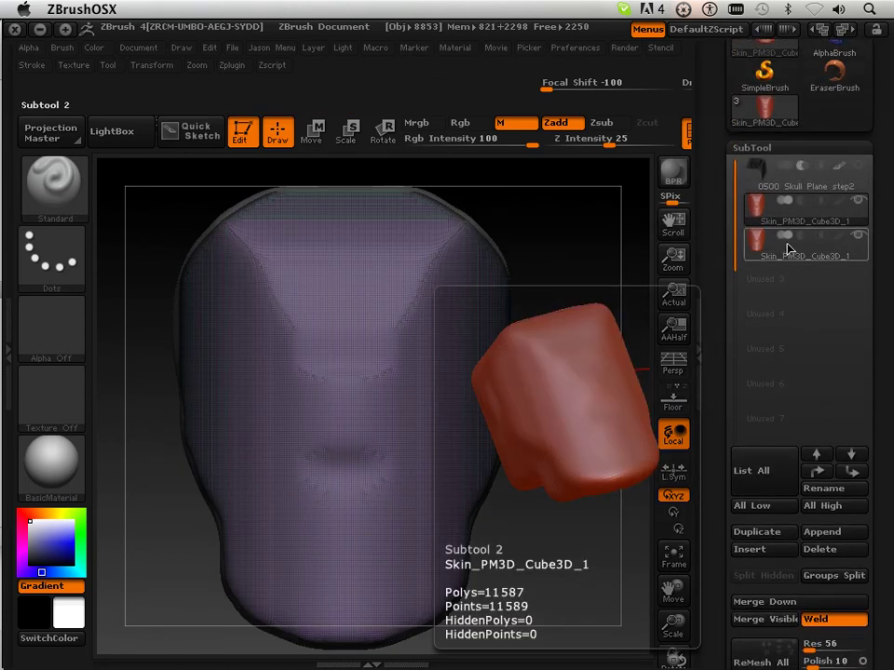
{"action": "left_click", "coordinate": [801, 247]}
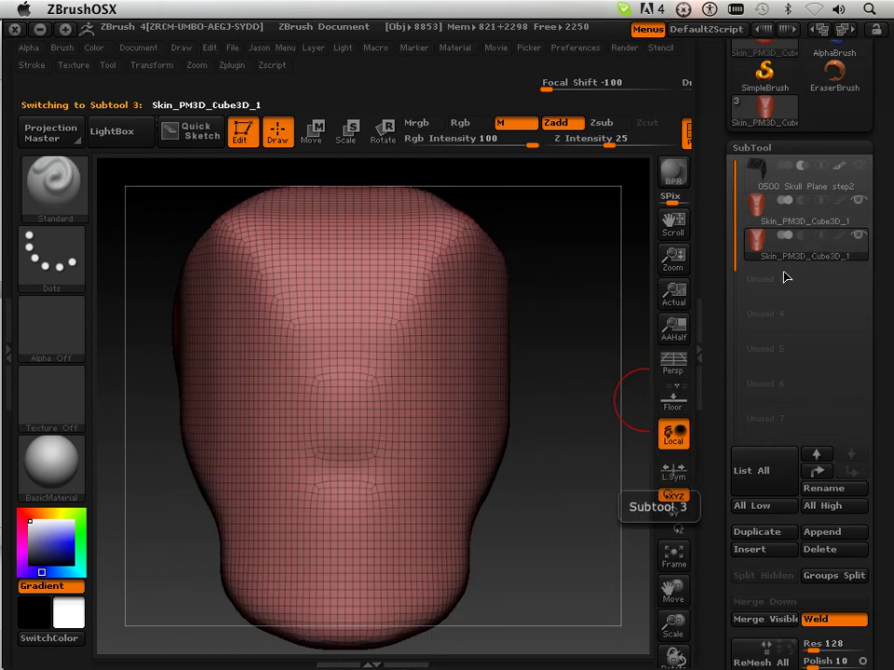
{"action": "mouse_move", "coordinate": [578, 404]}
{"action": "left_mouse_down"}
{"action": "mouse_move", "coordinate": [534, 415]}
{"action": "mouse_move", "coordinate": [611, 397]}
{"action": "mouse_move", "coordinate": [549, 400]}
{"action": "mouse_move", "coordinate": [522, 390]}
{"action": "mouse_move", "coordinate": [525, 349]}
{"action": "mouse_move", "coordinate": [544, 340]}
{"action": "mouse_move", "coordinate": [557, 385]}
{"action": "mouse_move", "coordinate": [573, 399]}
{"action": "mouse_move", "coordinate": [552, 411]}
{"action": "mouse_move", "coordinate": [563, 411]}
{"action": "left_mouse_up"}
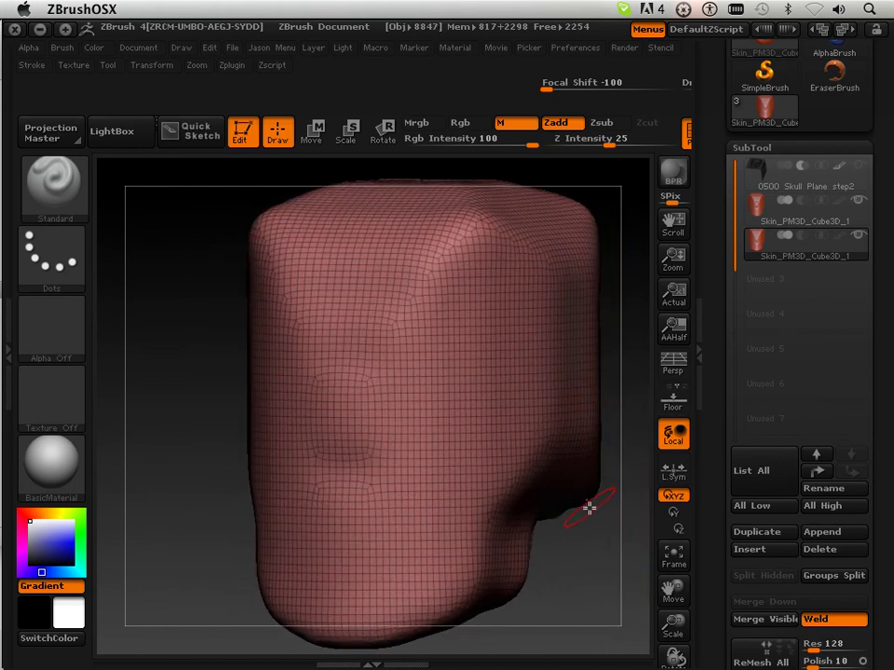
{"action": "left_click_drag", "start_coordinate": [596, 565], "coordinate": [655, 590]}
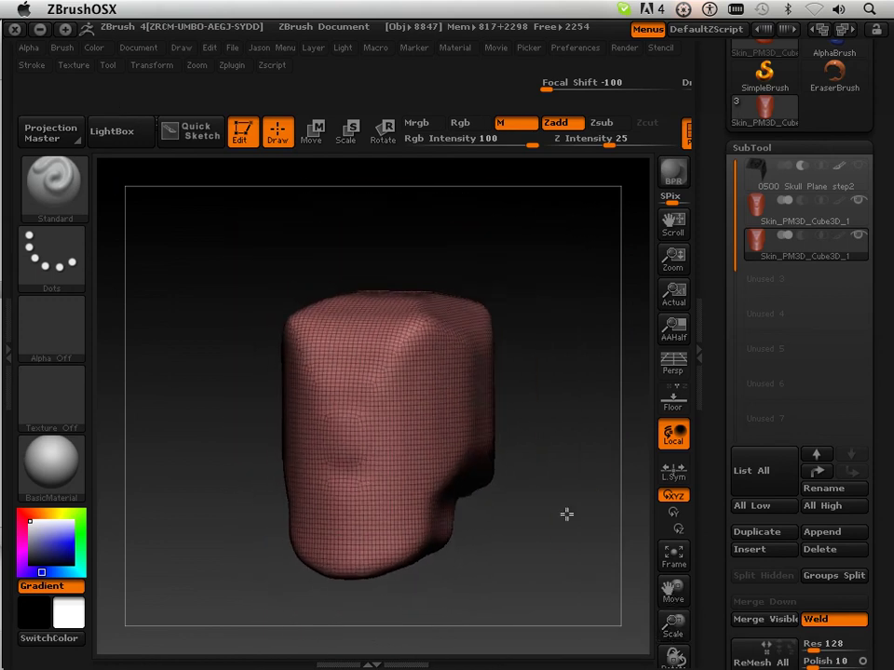
{"action": "mouse_move", "coordinate": [567, 515]}
{"action": "left_mouse_down"}
{"action": "mouse_move", "coordinate": [518, 508]}
{"action": "mouse_move", "coordinate": [534, 547]}
{"action": "mouse_move", "coordinate": [584, 511]}
{"action": "mouse_move", "coordinate": [595, 513]}
{"action": "mouse_move", "coordinate": [568, 545]}
{"action": "left_mouse_up"}
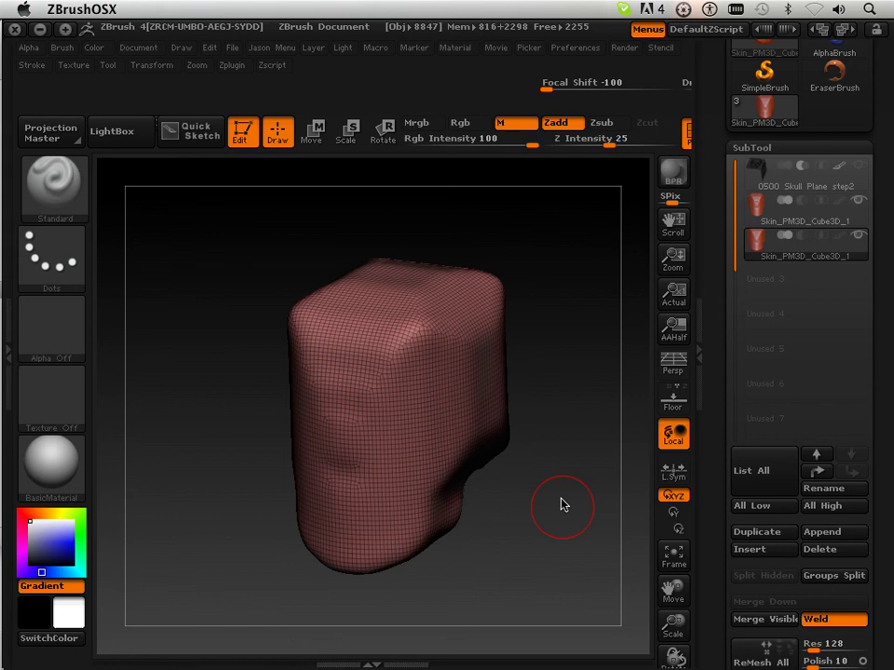
Step: Apply the Polish deformation to the remeshed head at a strength of about 32
{"action": "key", "text": "shift"}
{"action": "left_click", "coordinate": [151, 66]}
{"action": "left_click_drag", "start_coordinate": [719, 498], "coordinate": [705, 278]}
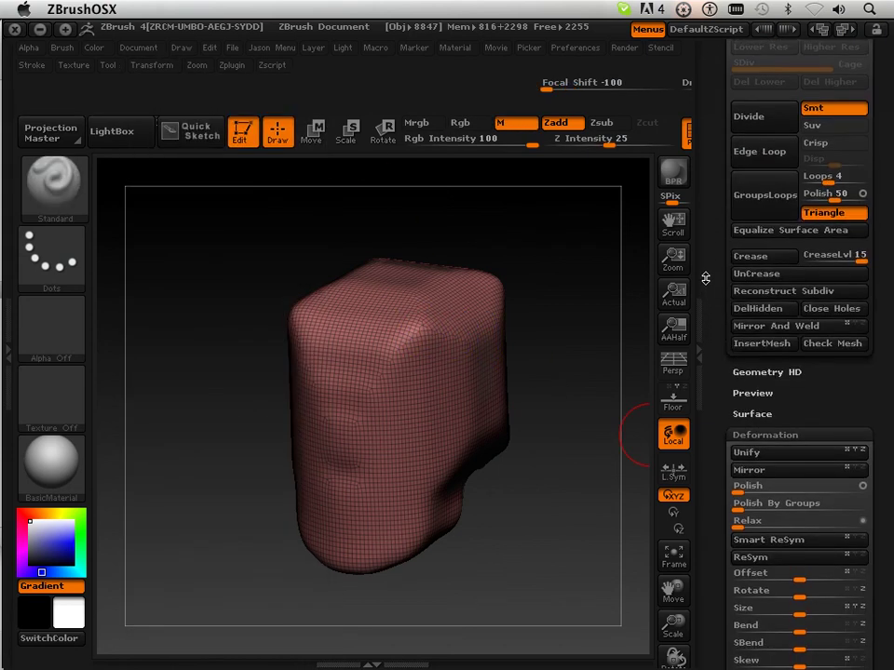
{"action": "scroll", "coordinate": [717, 284], "scroll_direction": "down", "scroll_amount": 5}
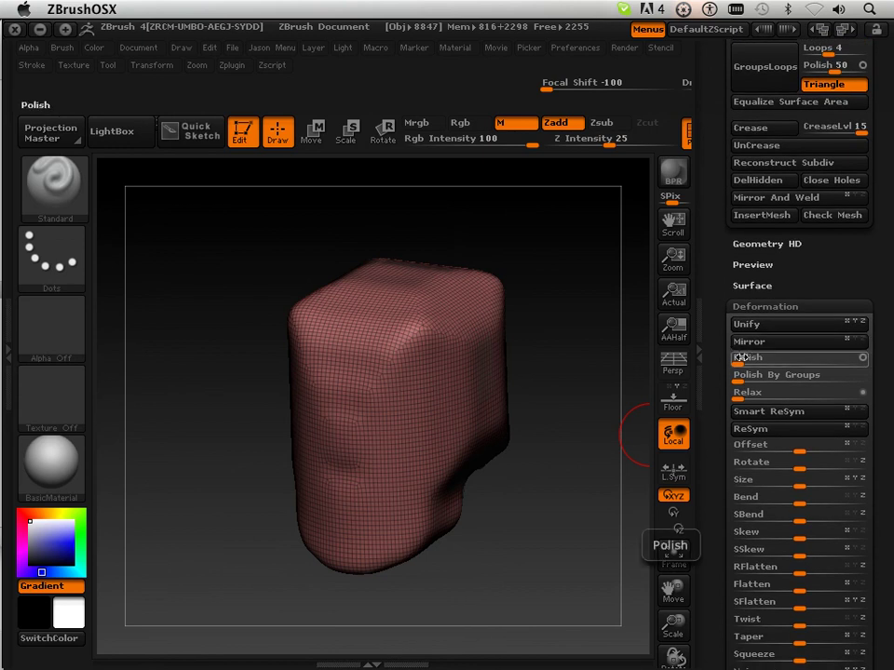
{"action": "left_click", "coordinate": [749, 358]}
{"action": "left_click_drag", "start_coordinate": [754, 358], "coordinate": [775, 359]}
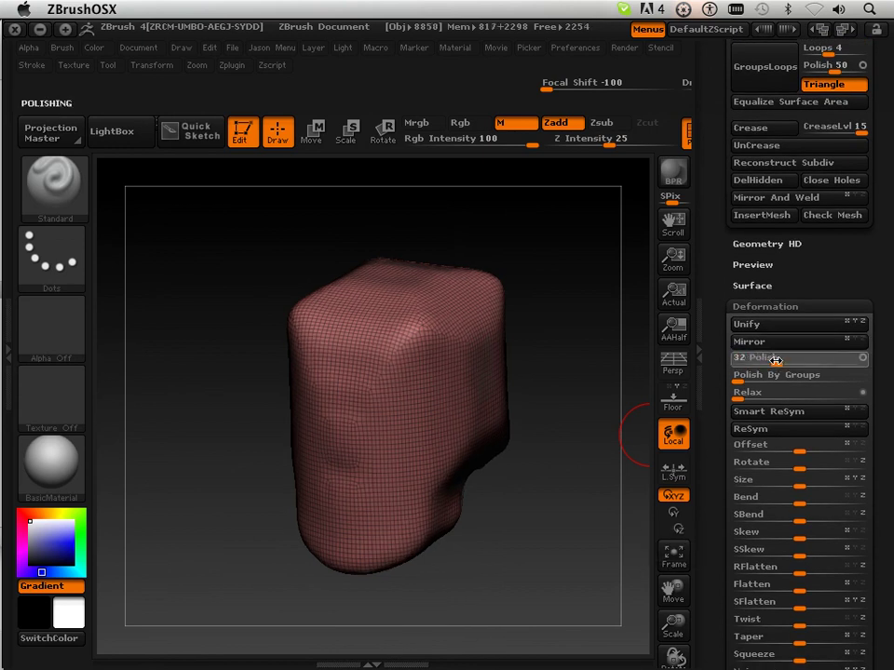
{"action": "left_click_drag", "start_coordinate": [633, 428], "coordinate": [592, 407]}
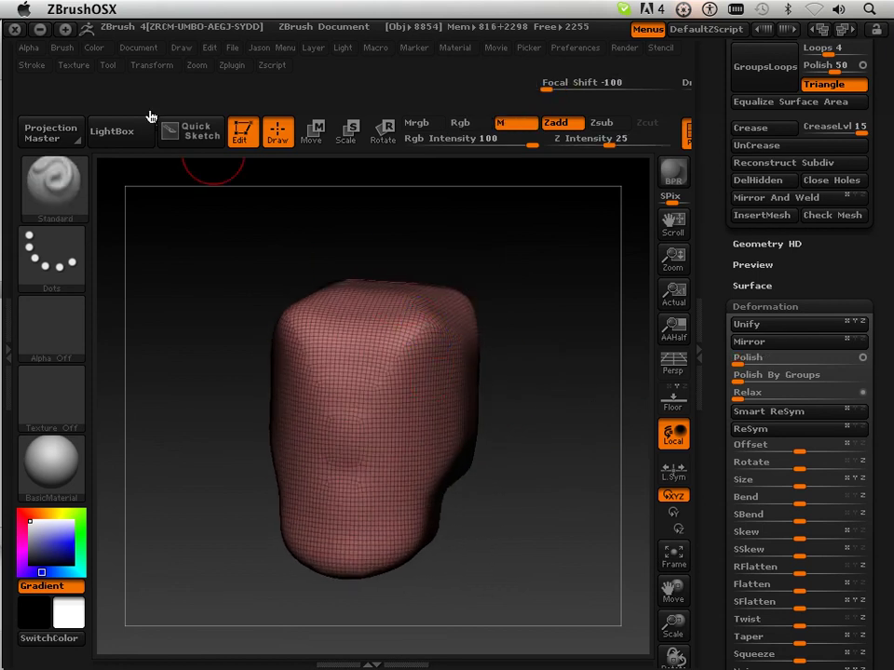
Step: Activate symmetry across X and smooth the upper corner of the forehead with the Smooth brush
{"action": "left_click", "coordinate": [152, 66]}
{"action": "left_click", "coordinate": [209, 443]}
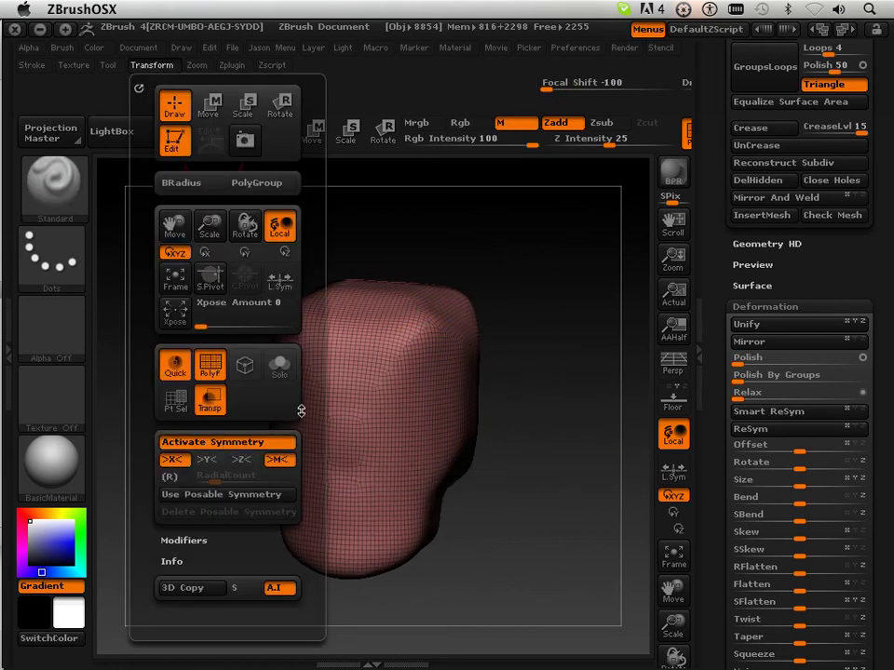
{"action": "key", "text": "shift"}
{"action": "left_click_drag", "start_coordinate": [423, 331], "coordinate": [415, 350], "text": "shift"}
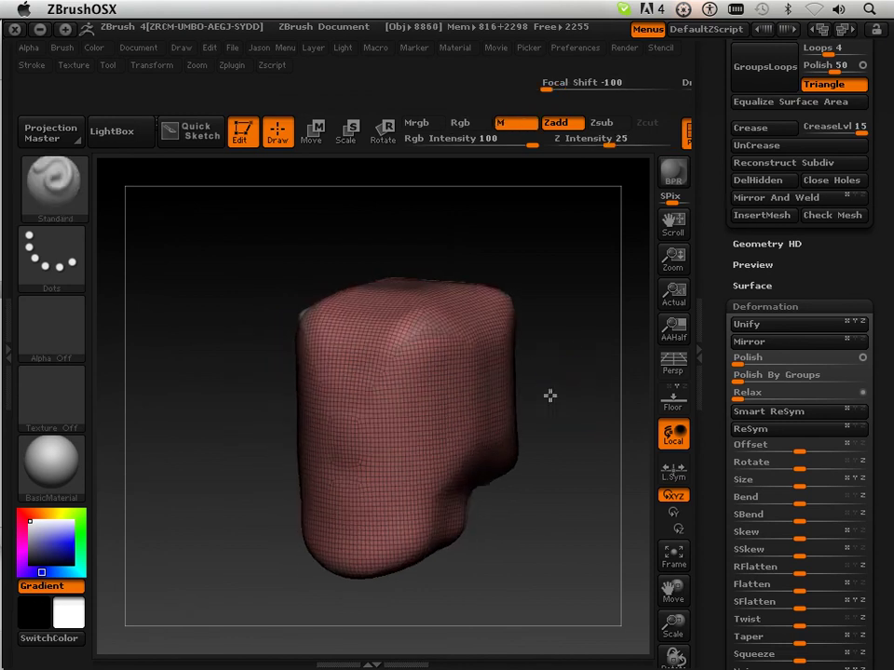
Step: Turn off the PolyFrame and the transparency display so the head shows as a solid surface
{"action": "left_click", "coordinate": [688, 132]}
{"action": "key", "text": "shift"}
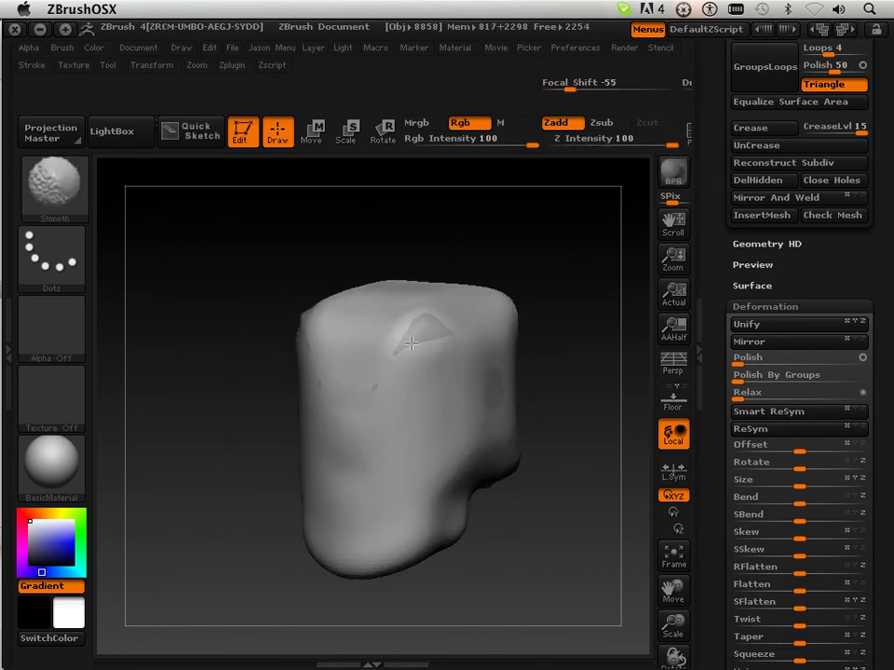
{"action": "left_click_drag", "start_coordinate": [718, 141], "coordinate": [710, 379]}
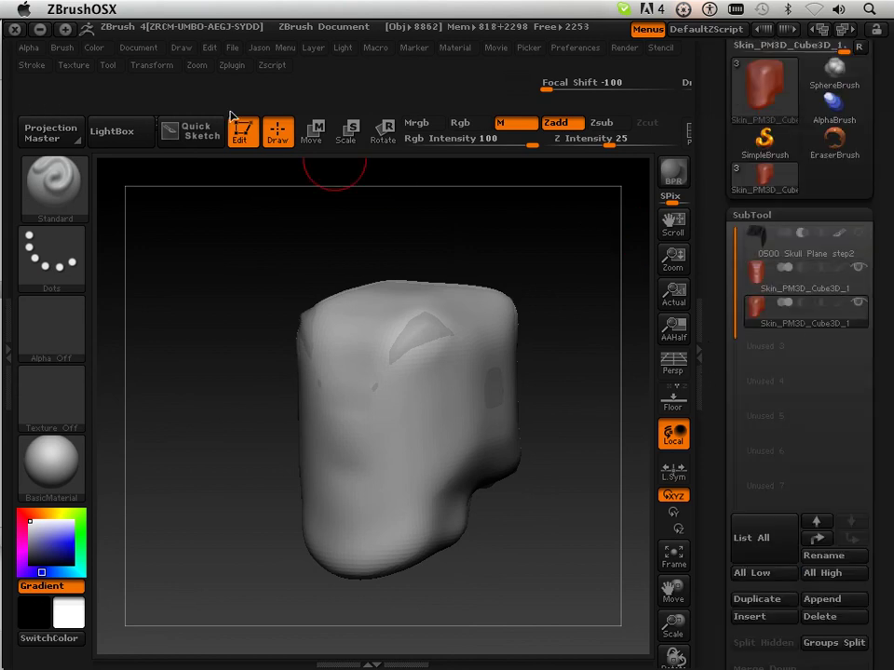
{"action": "left_click", "coordinate": [152, 65]}
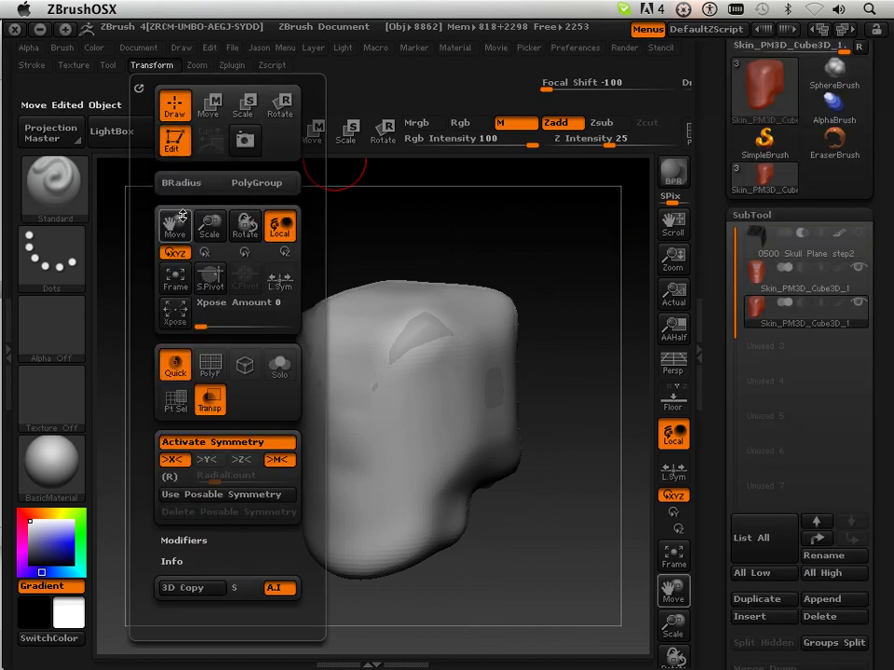
{"action": "left_click", "coordinate": [209, 400]}
Step: Smooth the forehead, temple and jaw of the head with the Smooth brush, working around its side
{"action": "key", "text": "shift"}
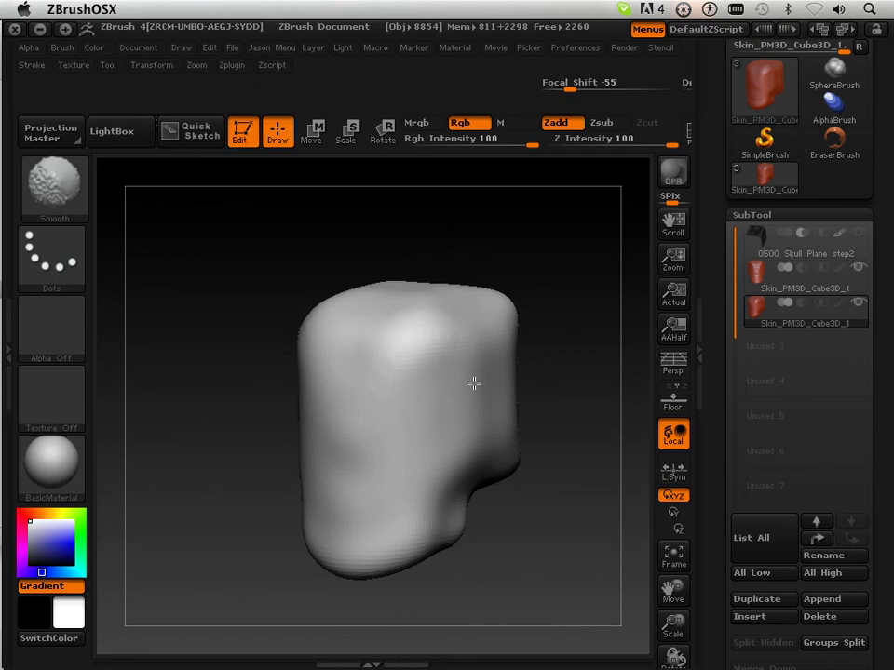
{"action": "left_click_drag", "start_coordinate": [521, 372], "coordinate": [550, 335]}
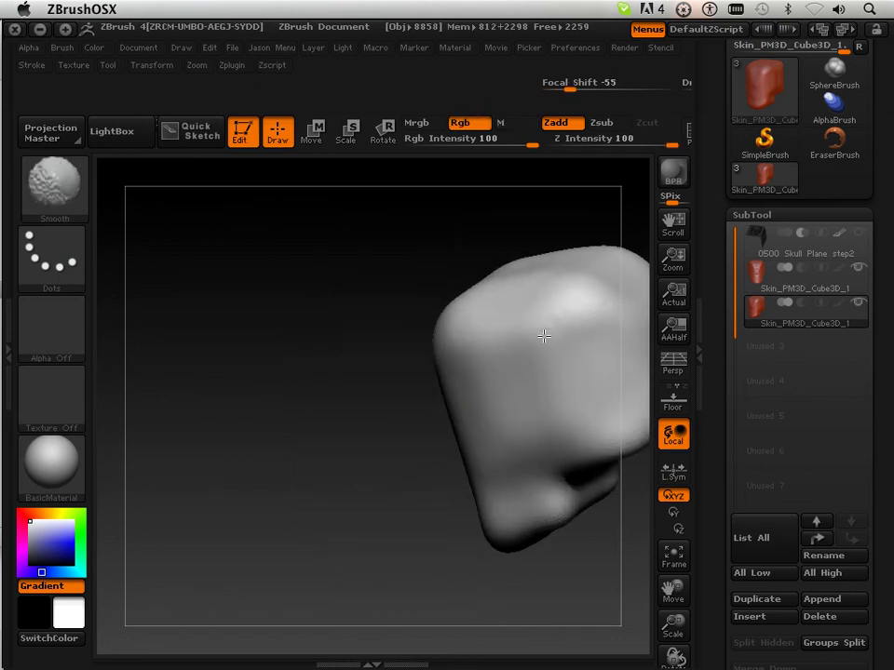
{"action": "mouse_move", "coordinate": [450, 470]}
{"action": "left_mouse_down"}
{"action": "mouse_move", "coordinate": [386, 498]}
{"action": "mouse_move", "coordinate": [437, 470]}
{"action": "mouse_move", "coordinate": [506, 464]}
{"action": "left_mouse_up"}
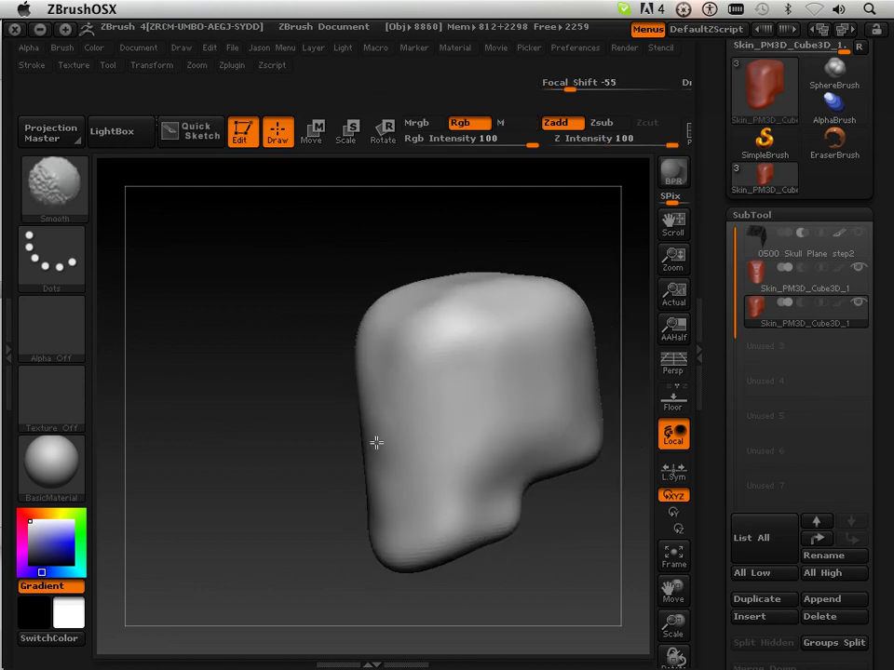
{"action": "left_click_drag", "start_coordinate": [390, 518], "coordinate": [482, 528], "text": "shift"}
{"action": "mouse_move", "coordinate": [557, 554]}
{"action": "left_mouse_down"}
{"action": "mouse_move", "coordinate": [550, 578]}
{"action": "mouse_move", "coordinate": [643, 512]}
{"action": "left_mouse_up"}
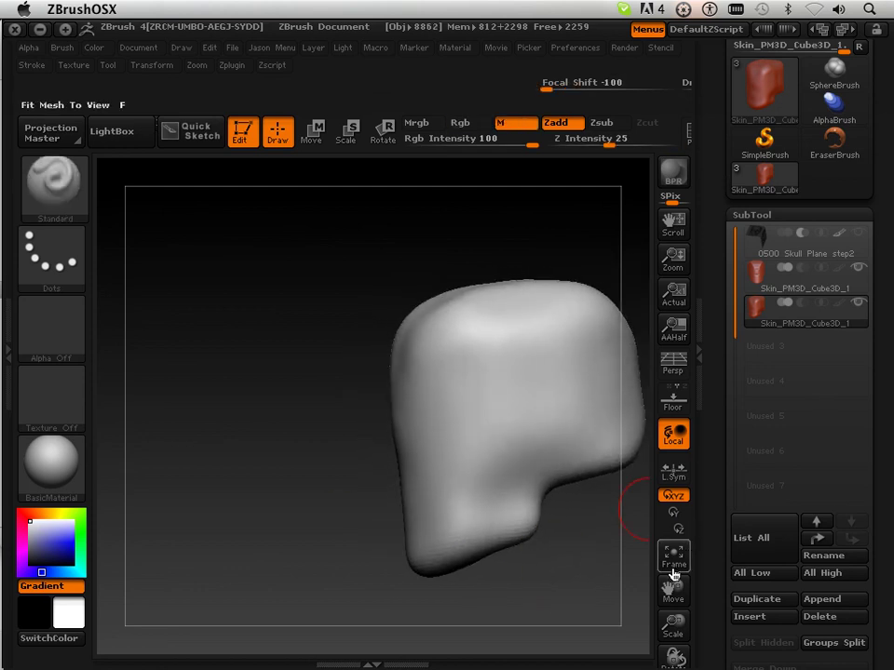
{"action": "left_click_drag", "start_coordinate": [667, 586], "coordinate": [478, 603]}
{"action": "left_click_drag", "start_coordinate": [534, 480], "coordinate": [473, 478]}
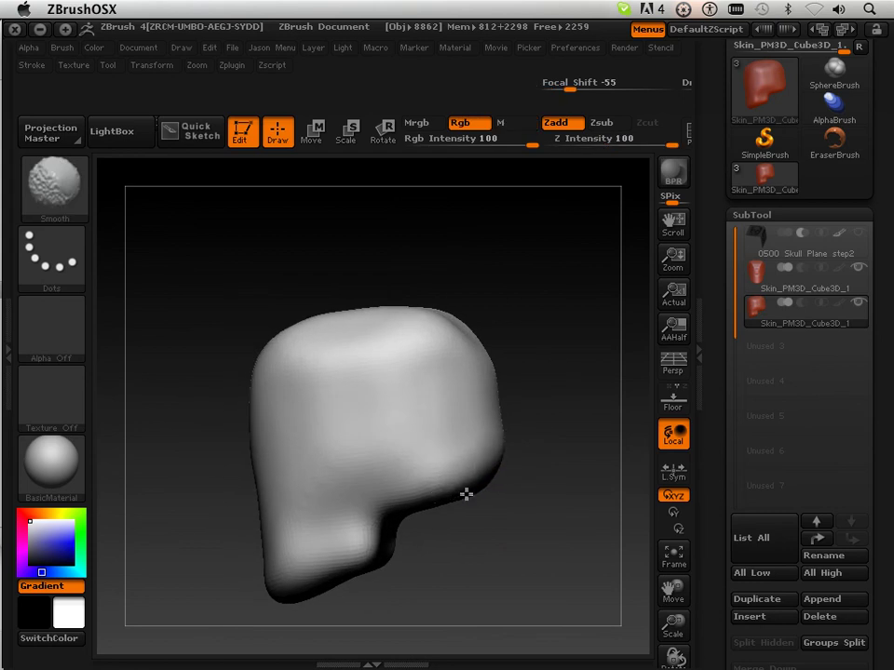
Step: Smooth the back, crown and underside of the skull with the Smooth brush, rounding off the boxy edges
{"action": "left_click_drag", "start_coordinate": [488, 464], "coordinate": [574, 527]}
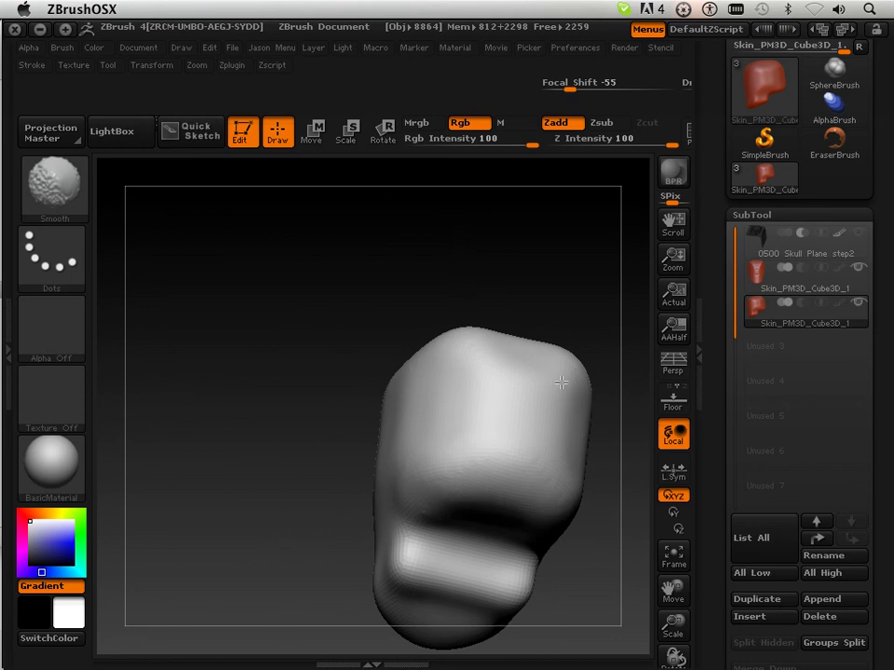
{"action": "left_click_drag", "start_coordinate": [586, 306], "coordinate": [557, 381]}
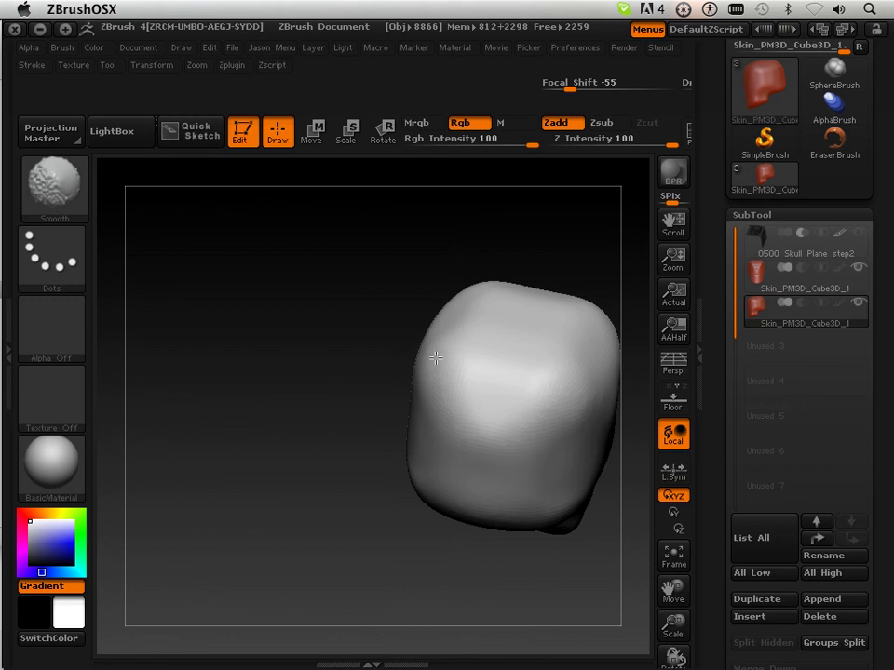
{"action": "left_click_drag", "start_coordinate": [255, 429], "coordinate": [327, 487]}
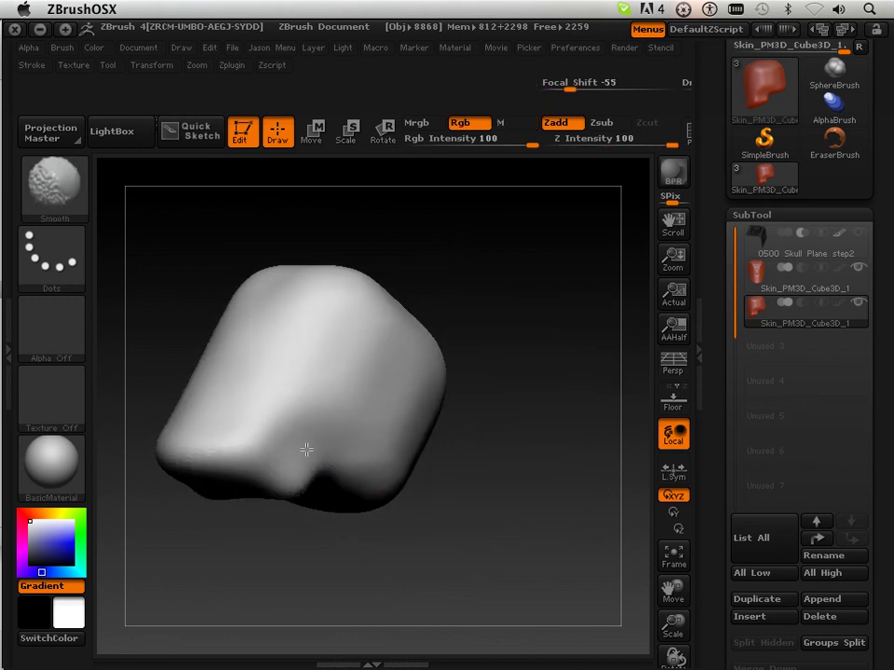
{"action": "left_click_drag", "start_coordinate": [260, 463], "coordinate": [245, 365]}
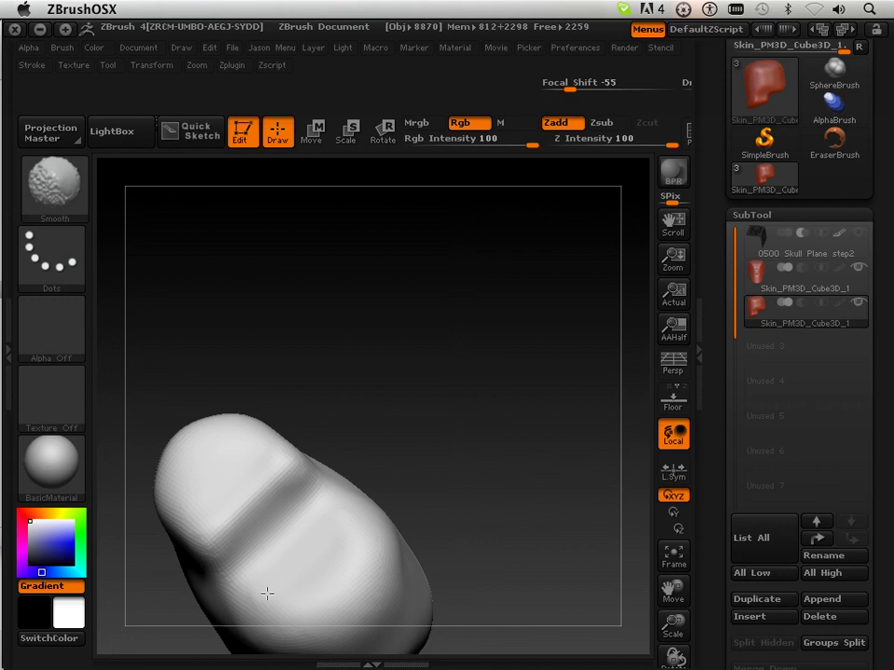
{"action": "left_click_drag", "start_coordinate": [267, 594], "coordinate": [285, 616], "text": "shift"}
{"action": "mouse_move", "coordinate": [472, 276]}
{"action": "left_mouse_down"}
{"action": "mouse_move", "coordinate": [381, 389]}
{"action": "mouse_move", "coordinate": [434, 495]}
{"action": "left_mouse_up"}
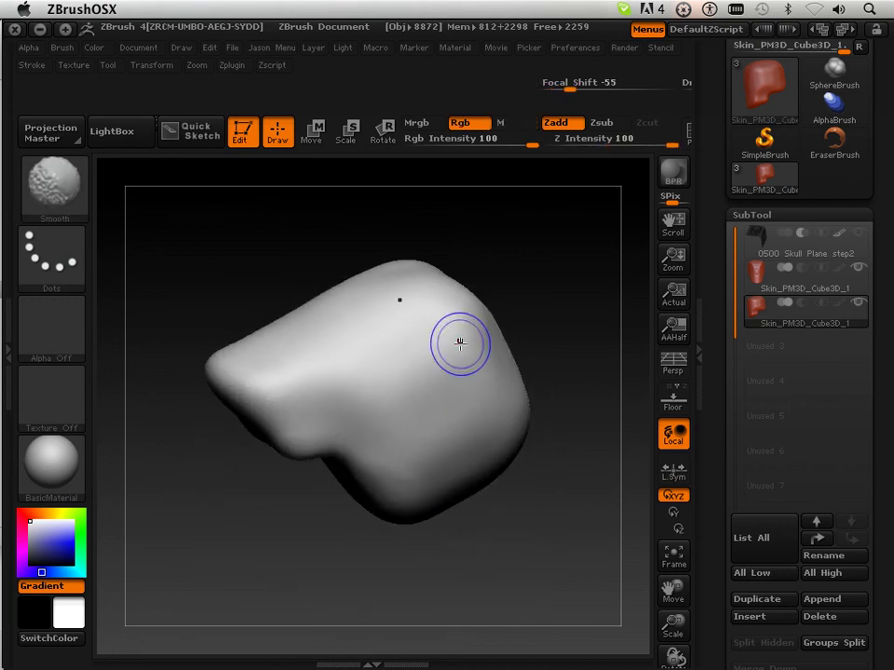
{"action": "left_click_drag", "start_coordinate": [460, 343], "coordinate": [463, 345], "text": "shift"}
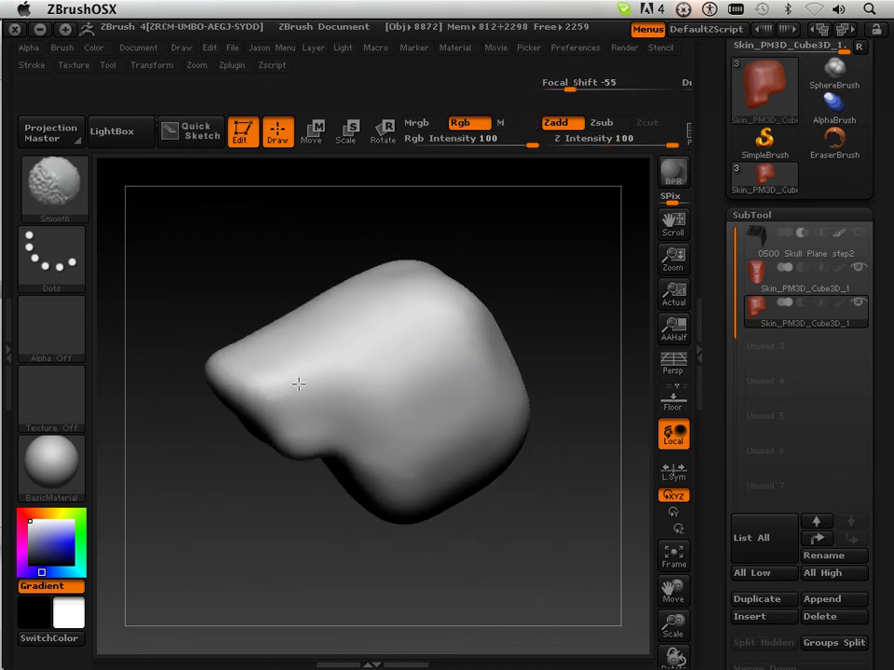
Step: Smooth the remaining cranium ridges and the upper corners of the forehead, checking the shape from the front
{"action": "mouse_move", "coordinate": [409, 224]}
{"action": "left_mouse_down"}
{"action": "mouse_move", "coordinate": [531, 263]}
{"action": "mouse_move", "coordinate": [557, 295]}
{"action": "mouse_move", "coordinate": [525, 345]}
{"action": "mouse_move", "coordinate": [459, 259]}
{"action": "left_mouse_up"}
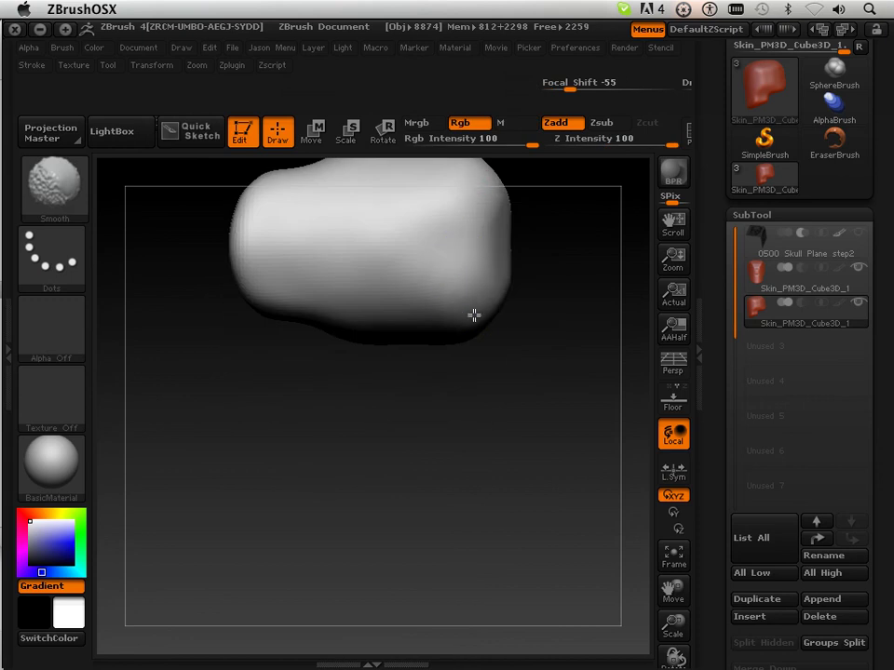
{"action": "left_click_drag", "start_coordinate": [505, 378], "coordinate": [469, 279]}
{"action": "key", "text": "shift"}
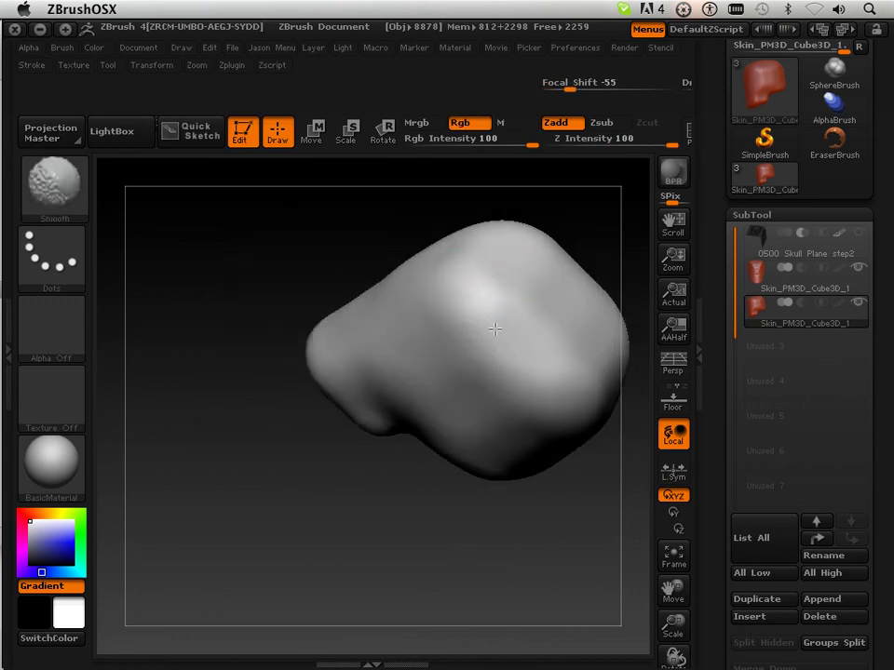
{"action": "mouse_move", "coordinate": [280, 500]}
{"action": "left_mouse_down"}
{"action": "mouse_move", "coordinate": [351, 501]}
{"action": "mouse_move", "coordinate": [395, 484]}
{"action": "left_mouse_up"}
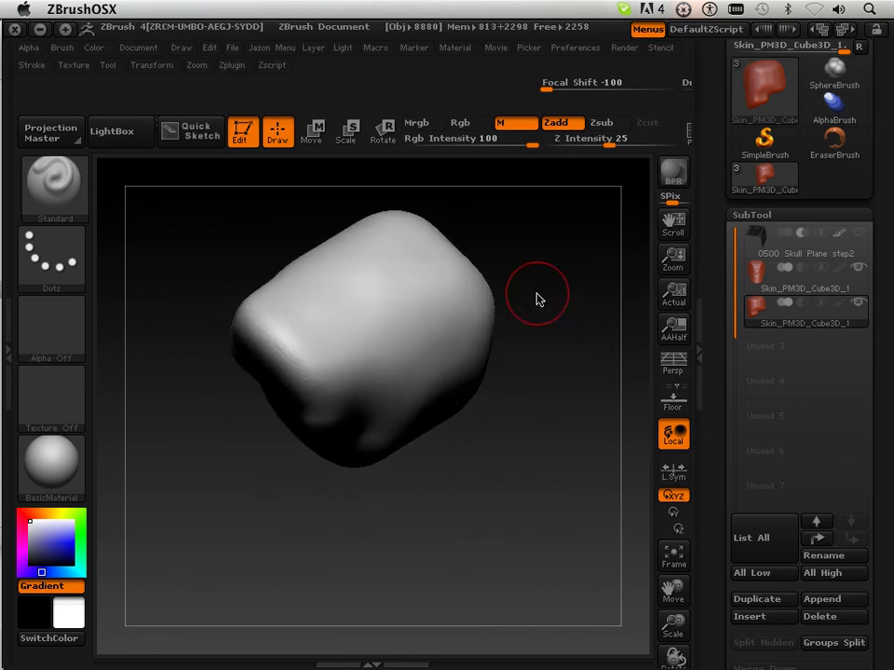
{"action": "left_click_drag", "start_coordinate": [536, 299], "coordinate": [499, 274], "text": "shift"}
{"action": "mouse_move", "coordinate": [433, 475]}
{"action": "left_mouse_down"}
{"action": "mouse_move", "coordinate": [379, 269]}
{"action": "mouse_move", "coordinate": [409, 379]}
{"action": "mouse_move", "coordinate": [339, 415]}
{"action": "mouse_move", "coordinate": [371, 438]}
{"action": "left_mouse_up"}
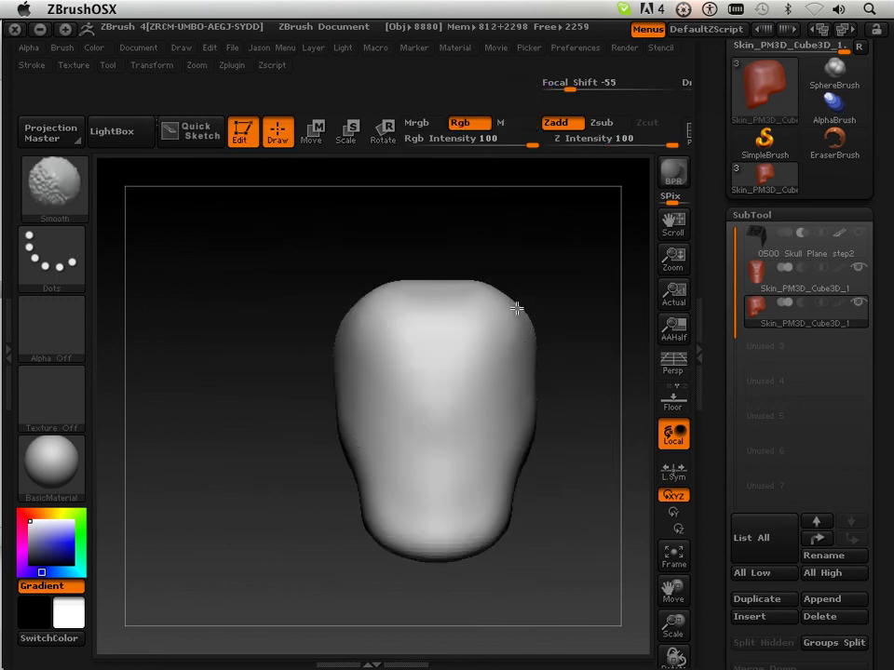
{"action": "key", "text": "shift"}
{"action": "left_click_drag", "start_coordinate": [582, 457], "coordinate": [555, 462]}
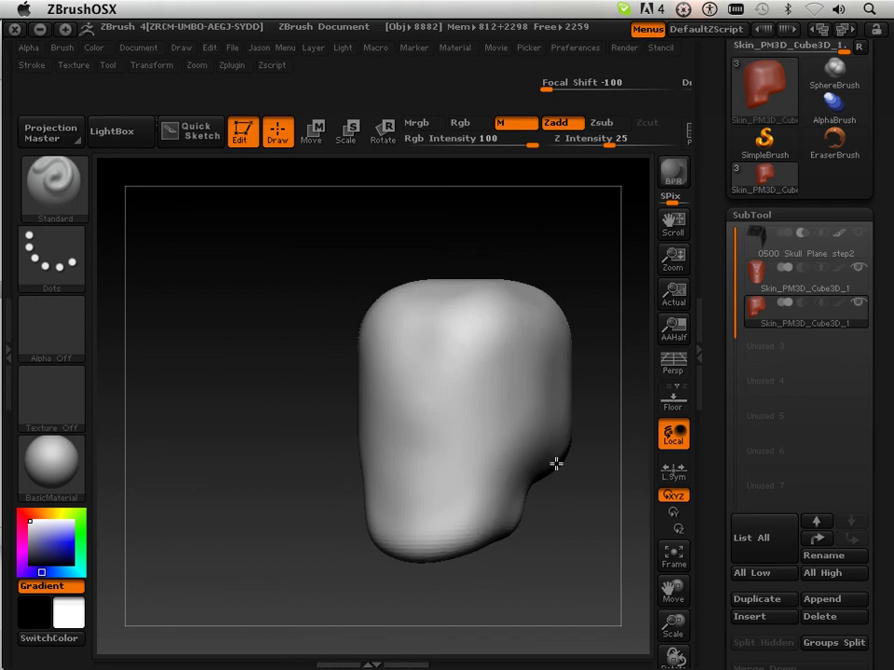
Step: Smooth the chin and the upper side edges of the cranium with the Smooth brush to finish rounding the skull
{"action": "key", "text": "shift"}
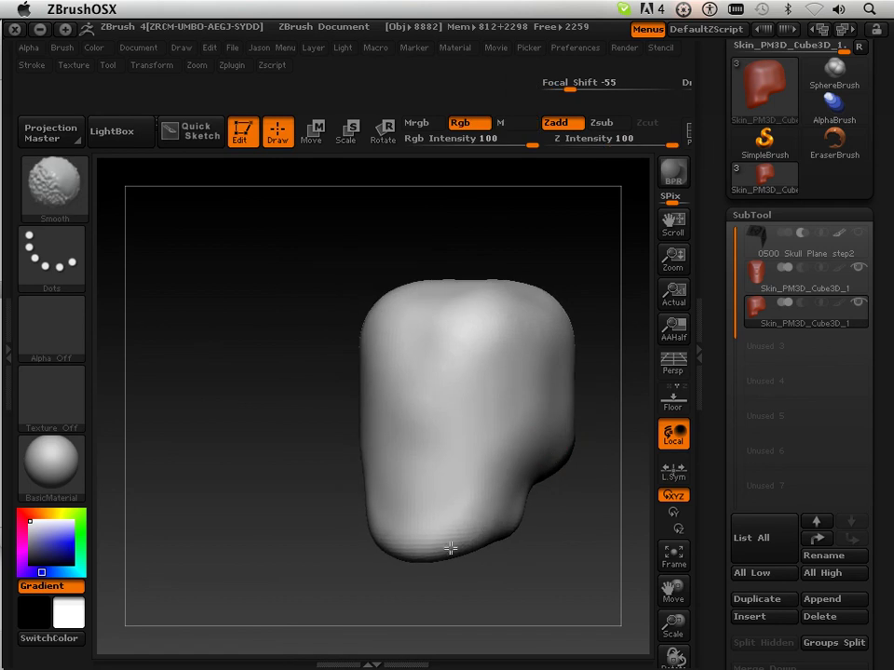
{"action": "left_click_drag", "start_coordinate": [295, 497], "coordinate": [294, 515], "text": "shift"}
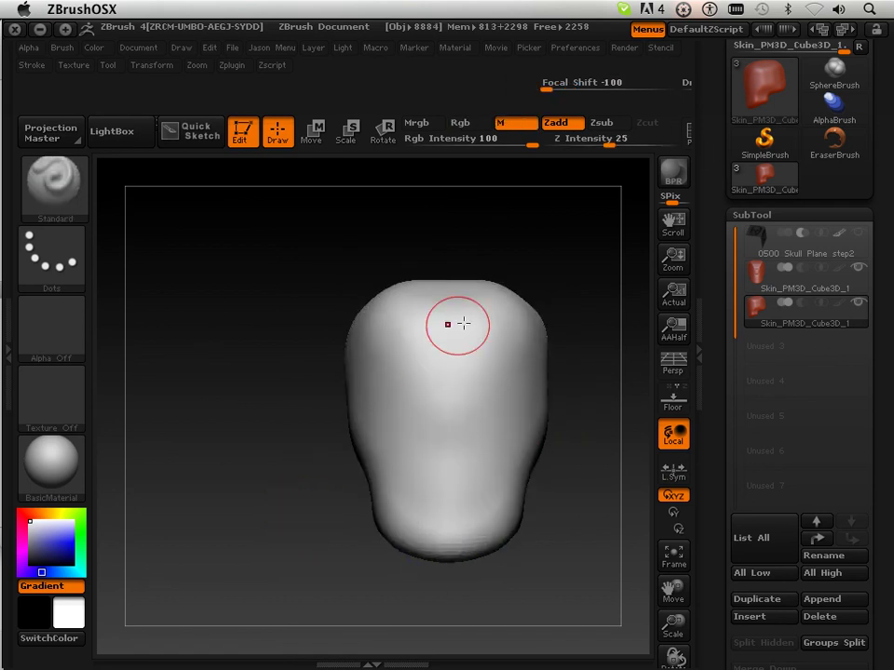
{"action": "left_click_drag", "start_coordinate": [561, 277], "coordinate": [501, 321]}
{"action": "key", "text": "shift"}
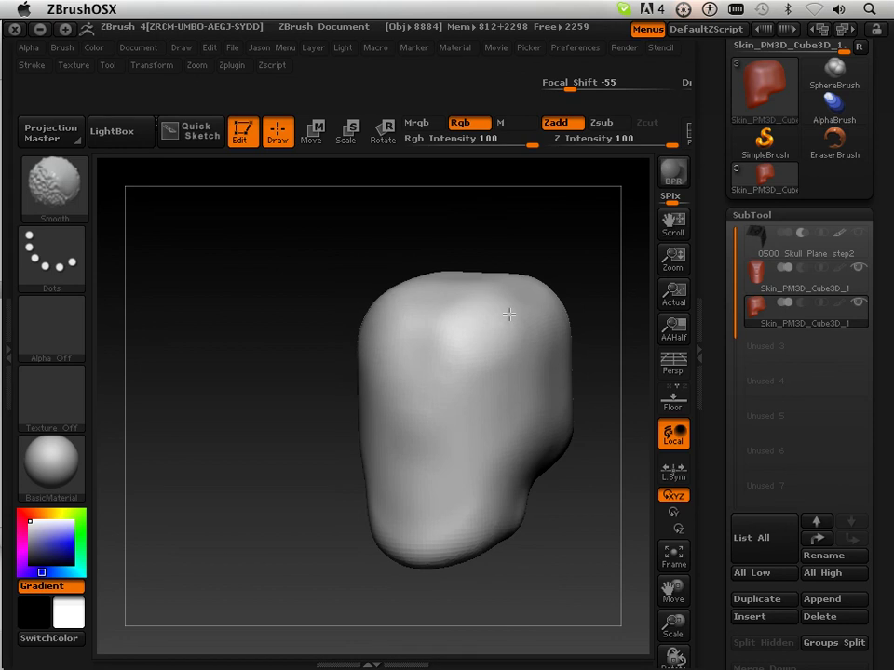
{"action": "mouse_move", "coordinate": [579, 286]}
{"action": "left_mouse_down"}
{"action": "mouse_move", "coordinate": [569, 290]}
{"action": "mouse_move", "coordinate": [597, 250]}
{"action": "left_mouse_up"}
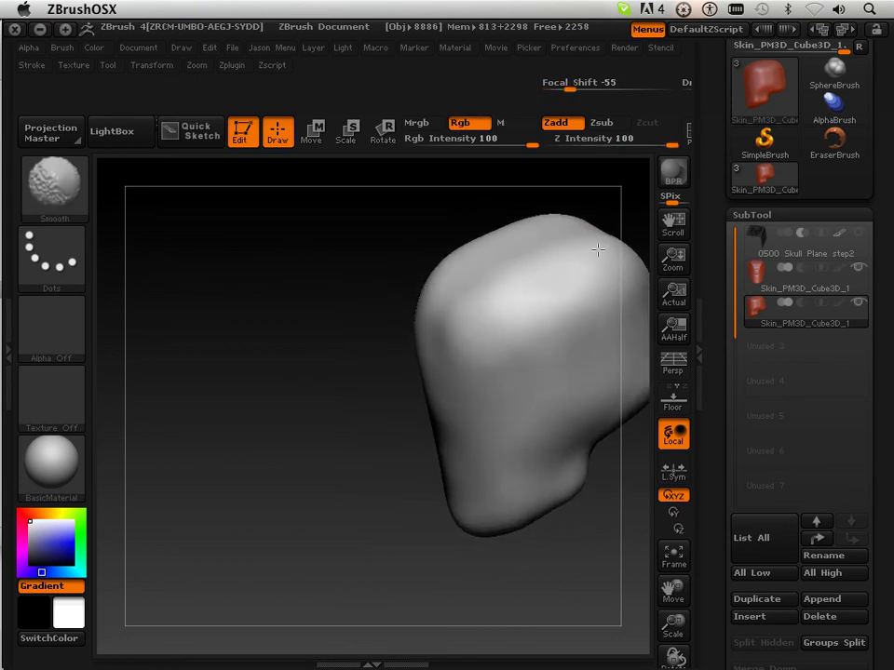
{"action": "left_click_drag", "start_coordinate": [331, 430], "coordinate": [369, 437]}
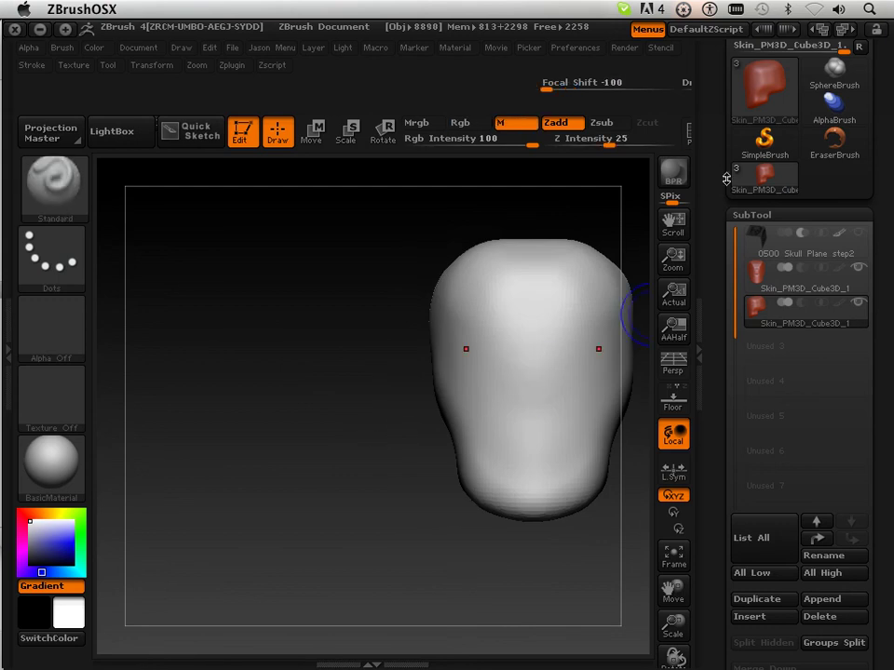
Step: Save the tool as a new ZTool file named "0500 Skull Plane step3" in the 0500 Leson Files folder
{"action": "left_click_drag", "start_coordinate": [726, 178], "coordinate": [720, 339]}
{"action": "left_click", "coordinate": [813, 87]}
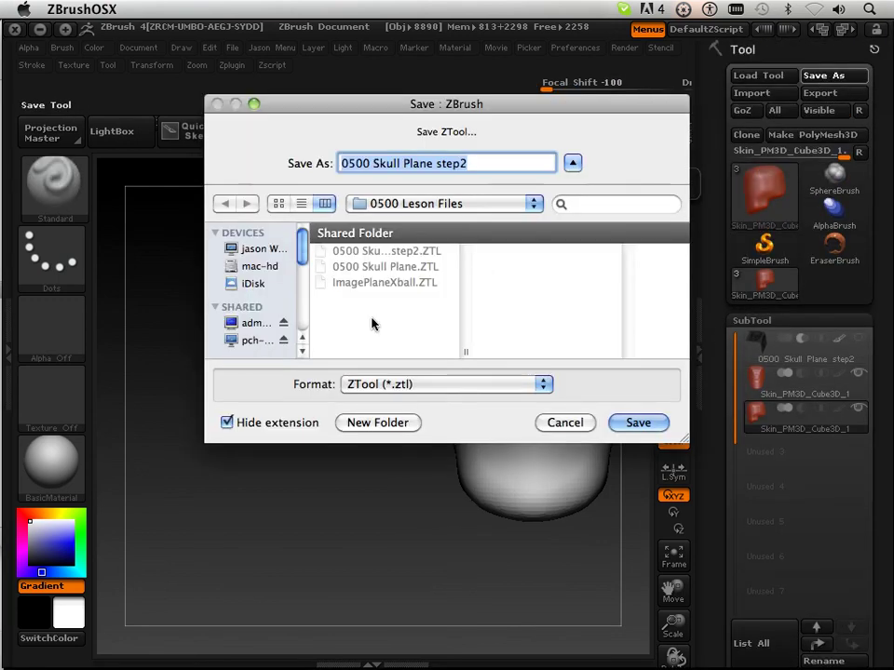
{"action": "key", "text": "Right"}
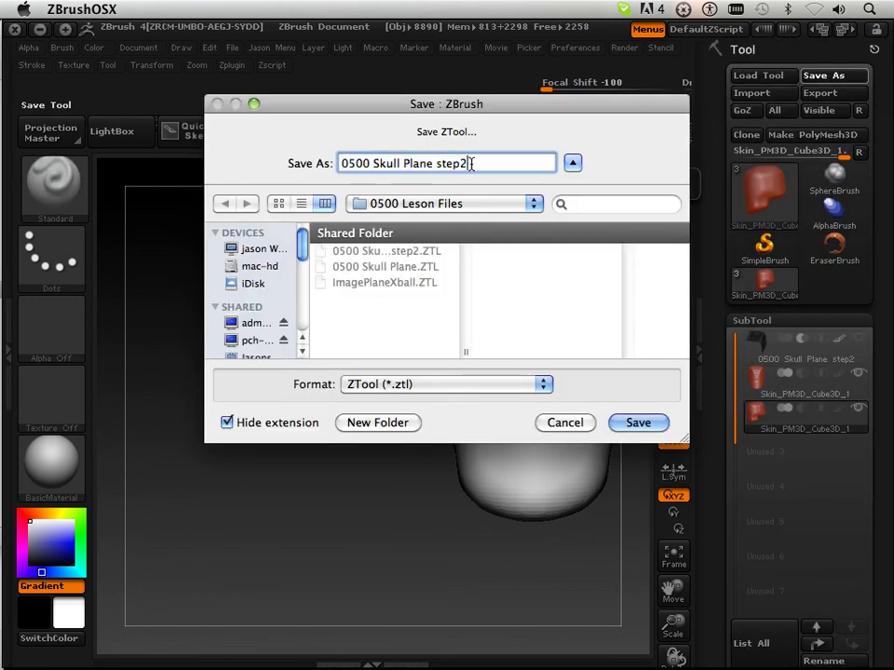
{"action": "key", "text": "BackSpace"}
{"action": "type", "text": "3"}
{"action": "key", "text": "Return"}
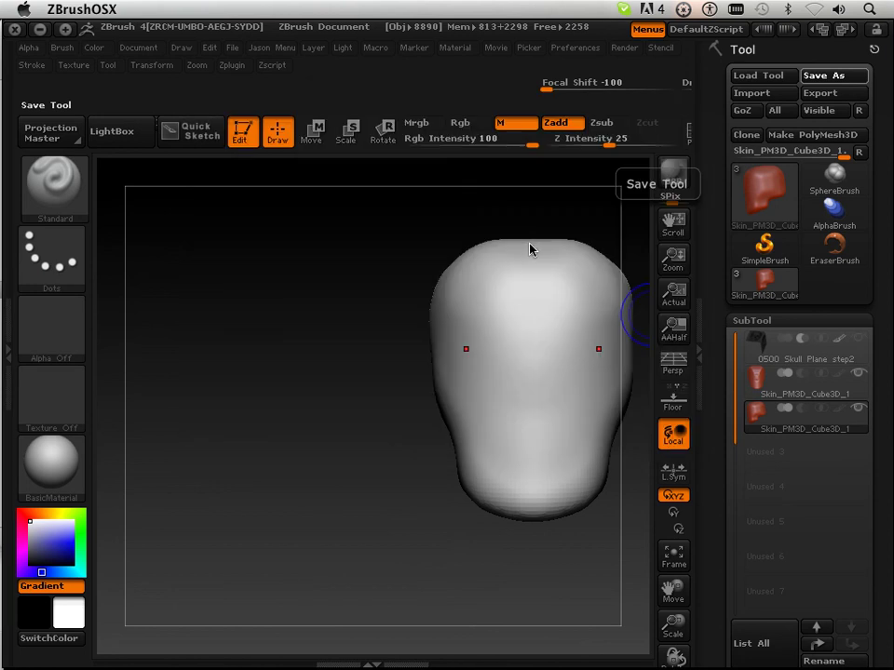